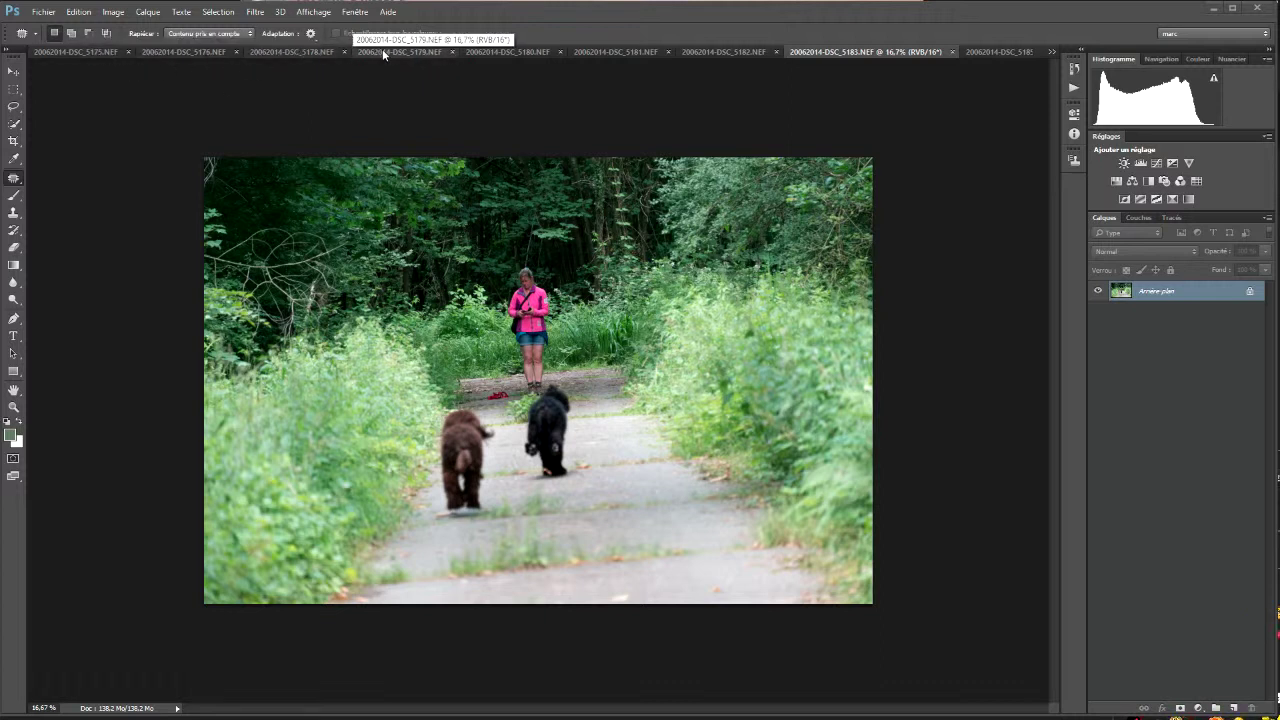
Switch through photos DSC_5181, DSC_5182 and DSC_5183, and browse the arrangement options without choosing any
click(651, 50)
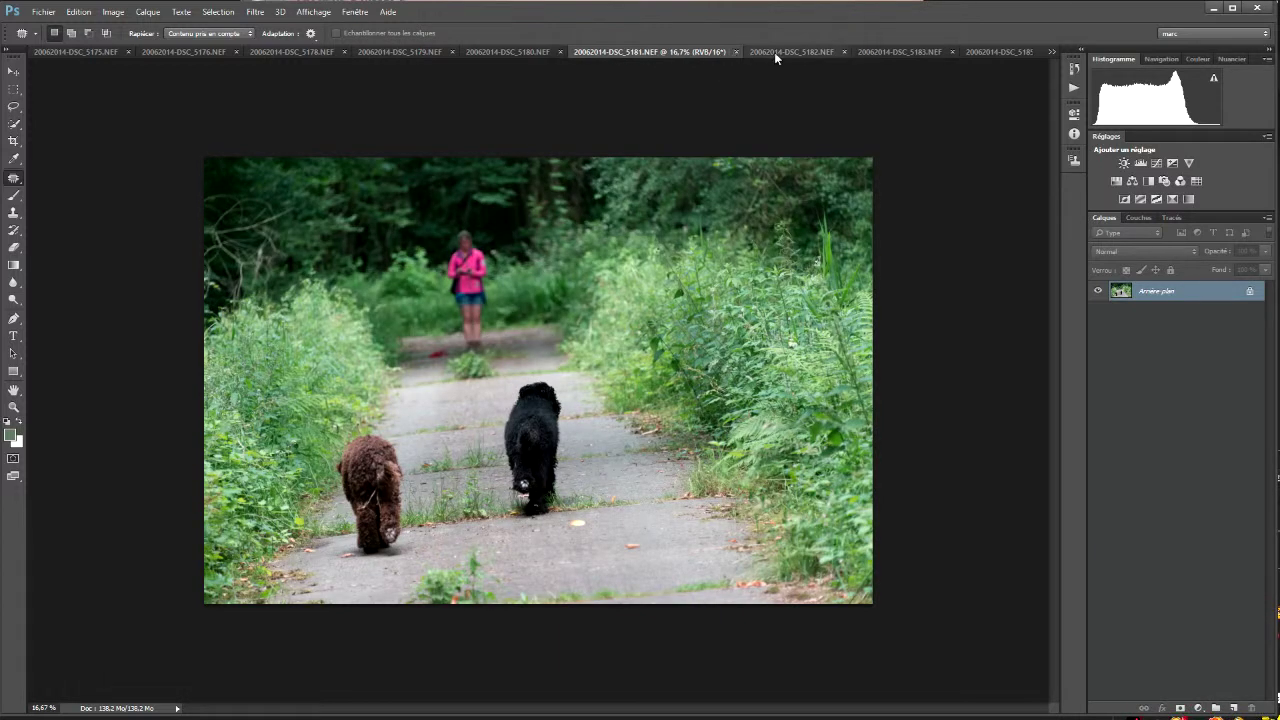
click(786, 52)
click(880, 52)
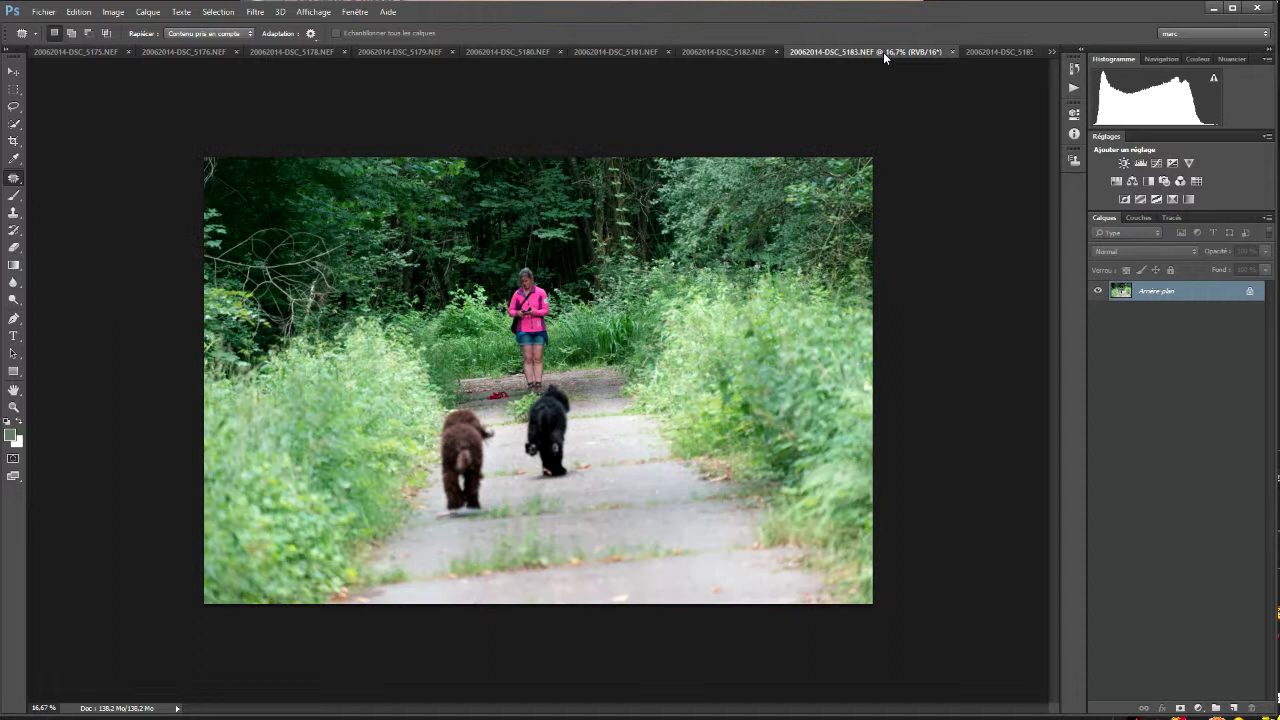
click(356, 12)
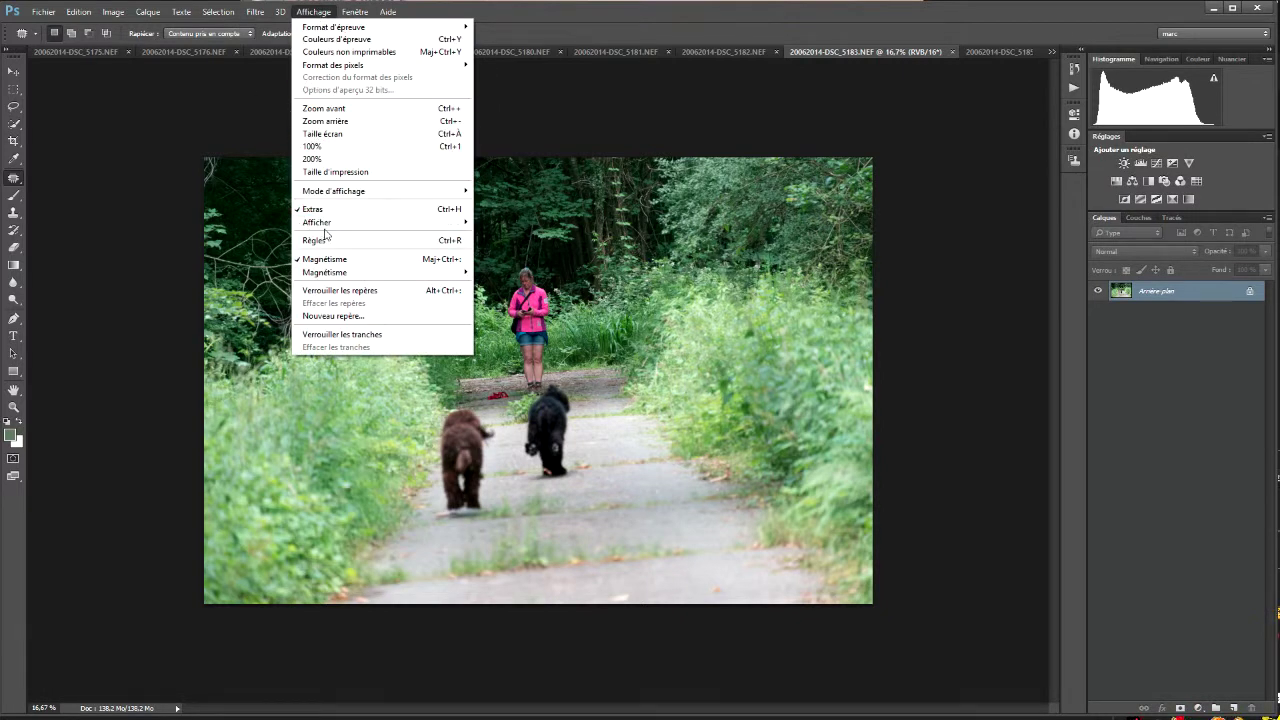
key(Escape)
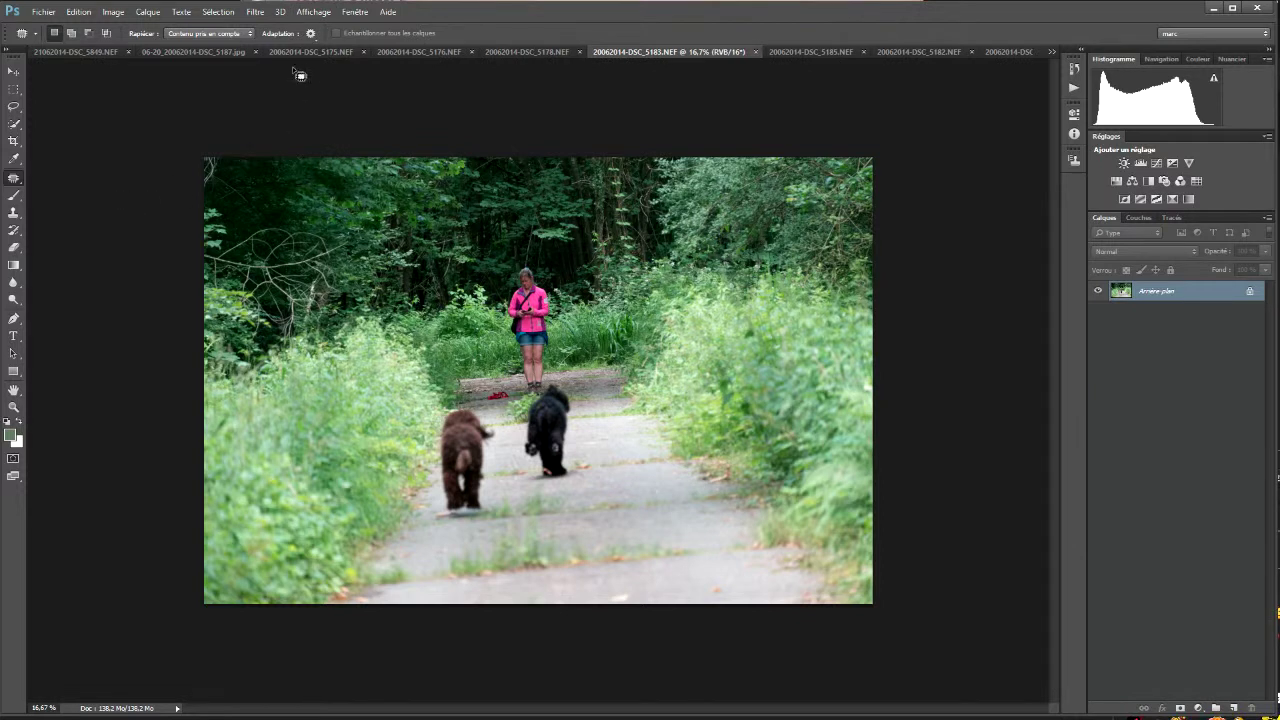
Consolidate all documents into tabs, then tile six photos in a 6 vignettes grid
click(355, 12)
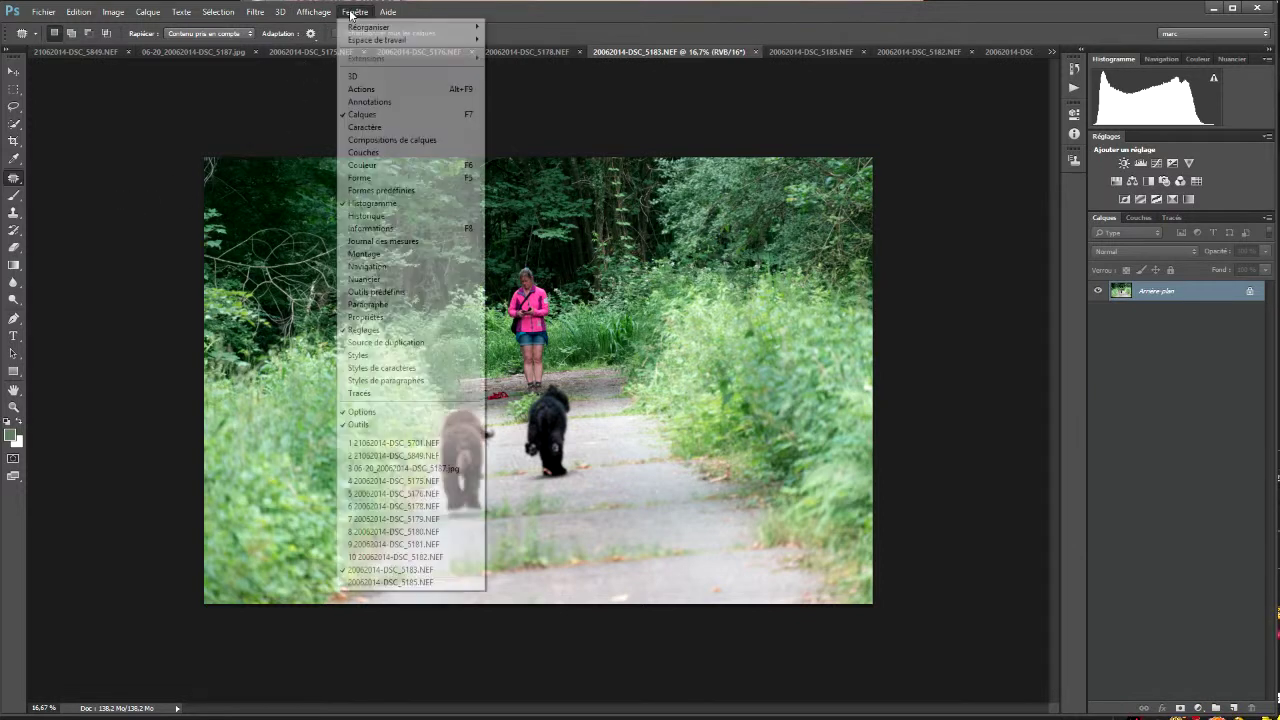
mouse_move(369, 27)
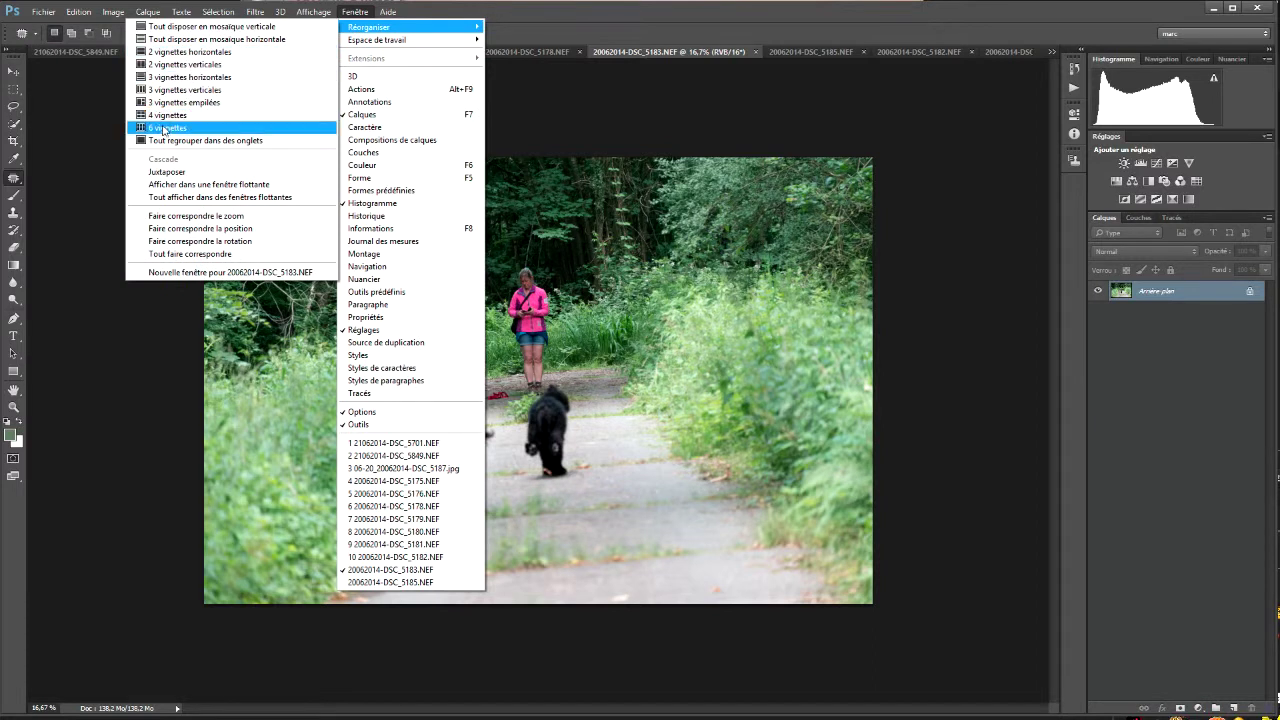
click(170, 142)
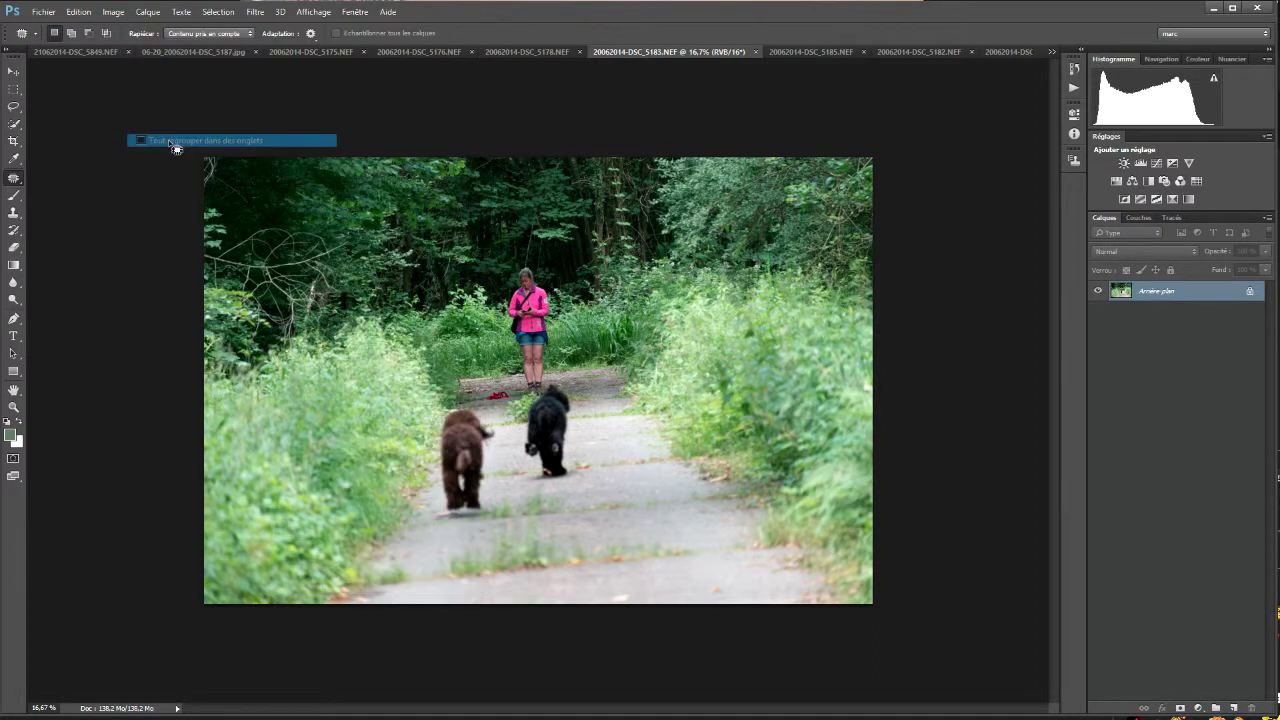
click(352, 13)
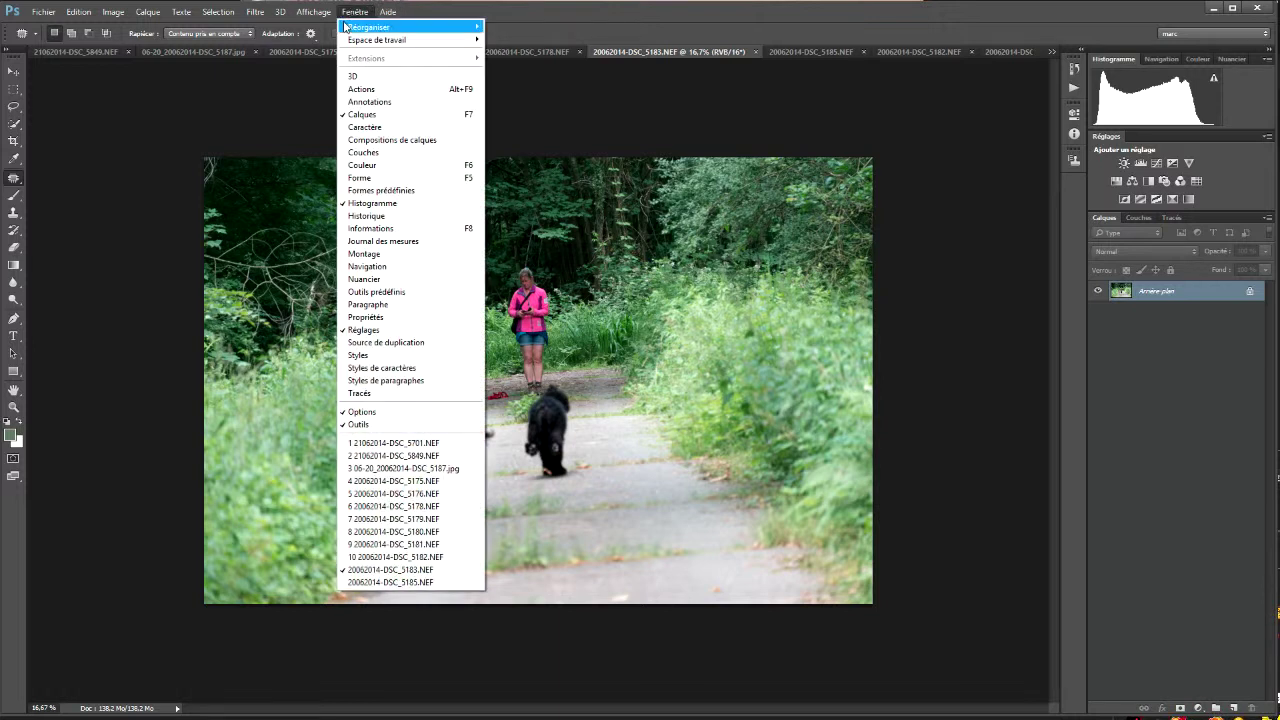
mouse_move(410, 27)
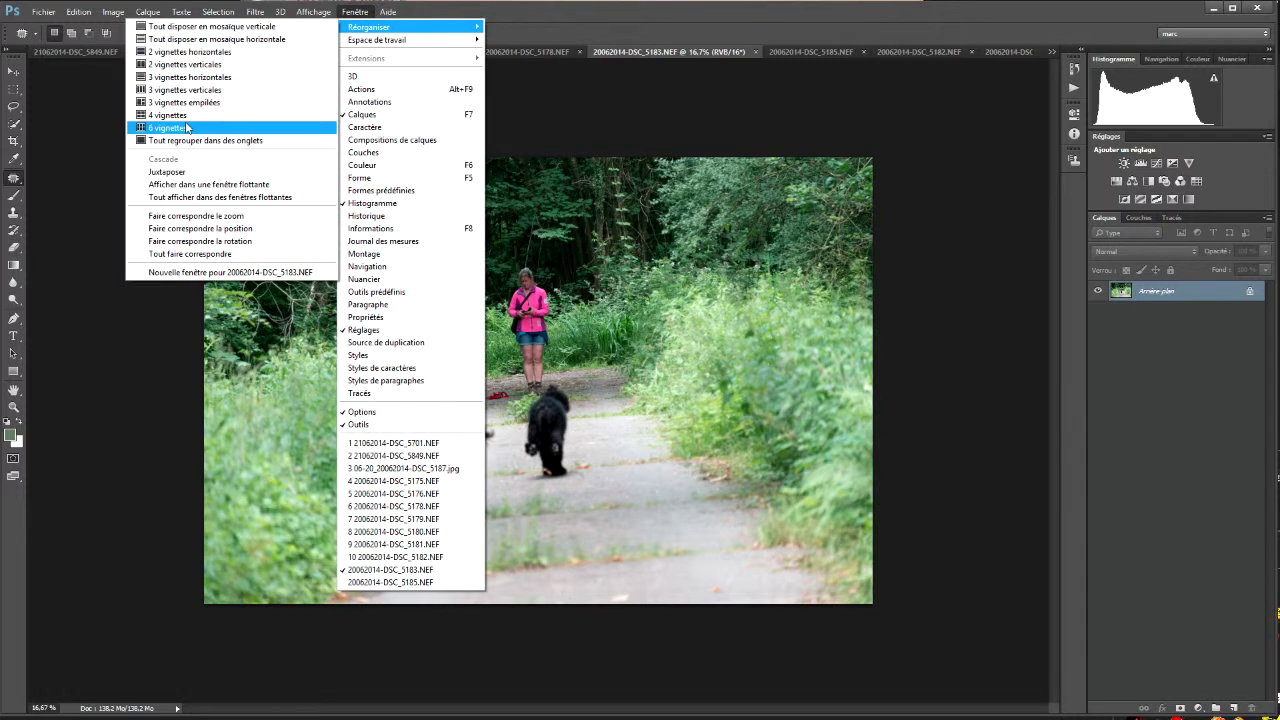
click(186, 127)
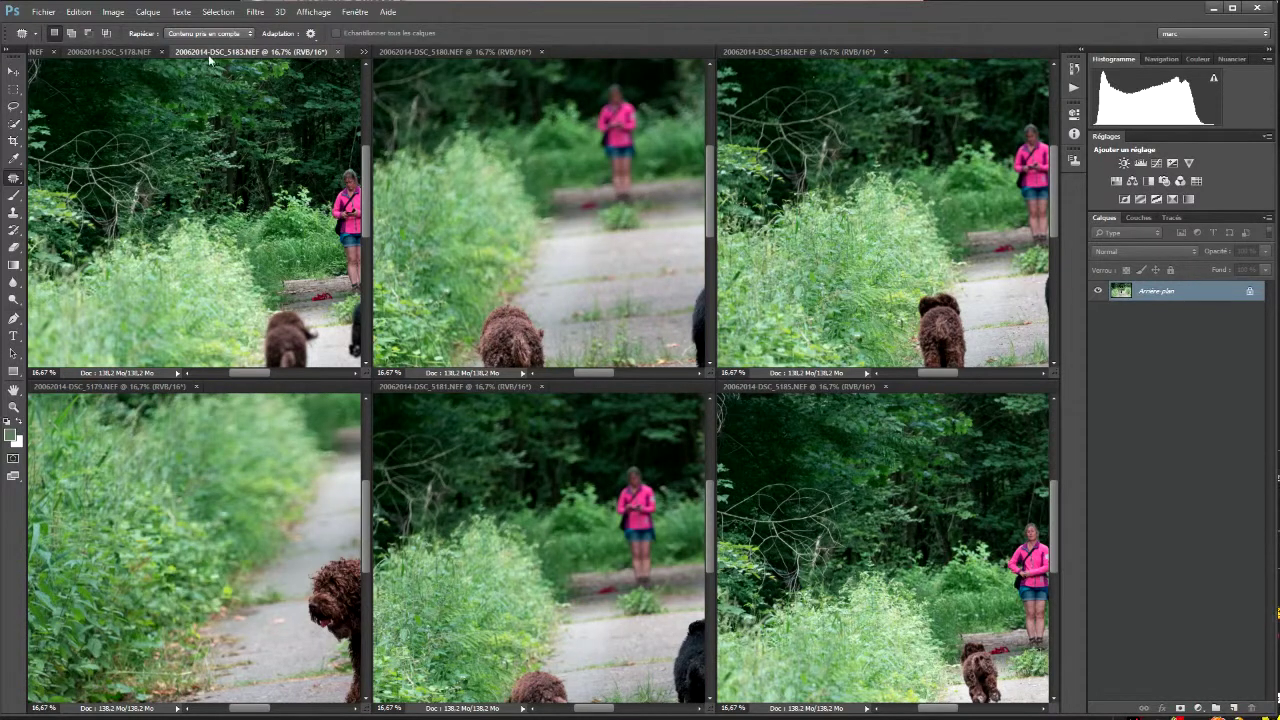
Show DSC_5176 from the tab overflow list, then regroup all documents into tabs
click(362, 49)
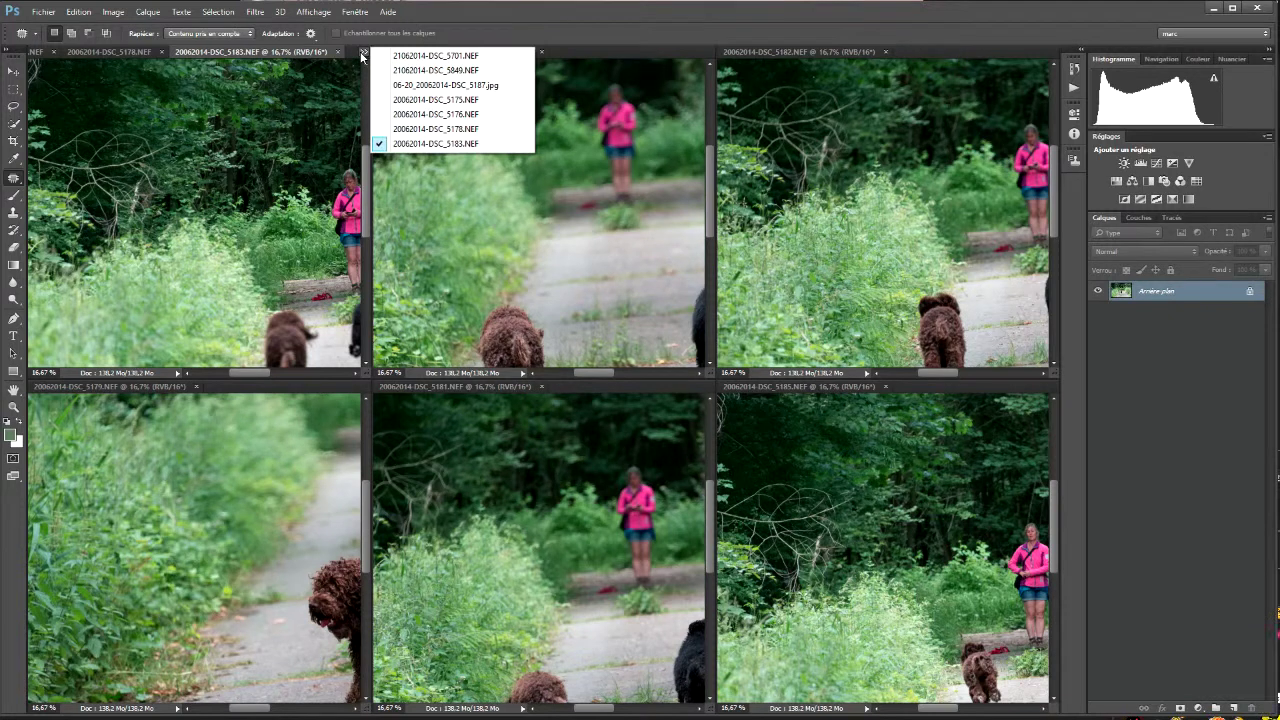
click(460, 117)
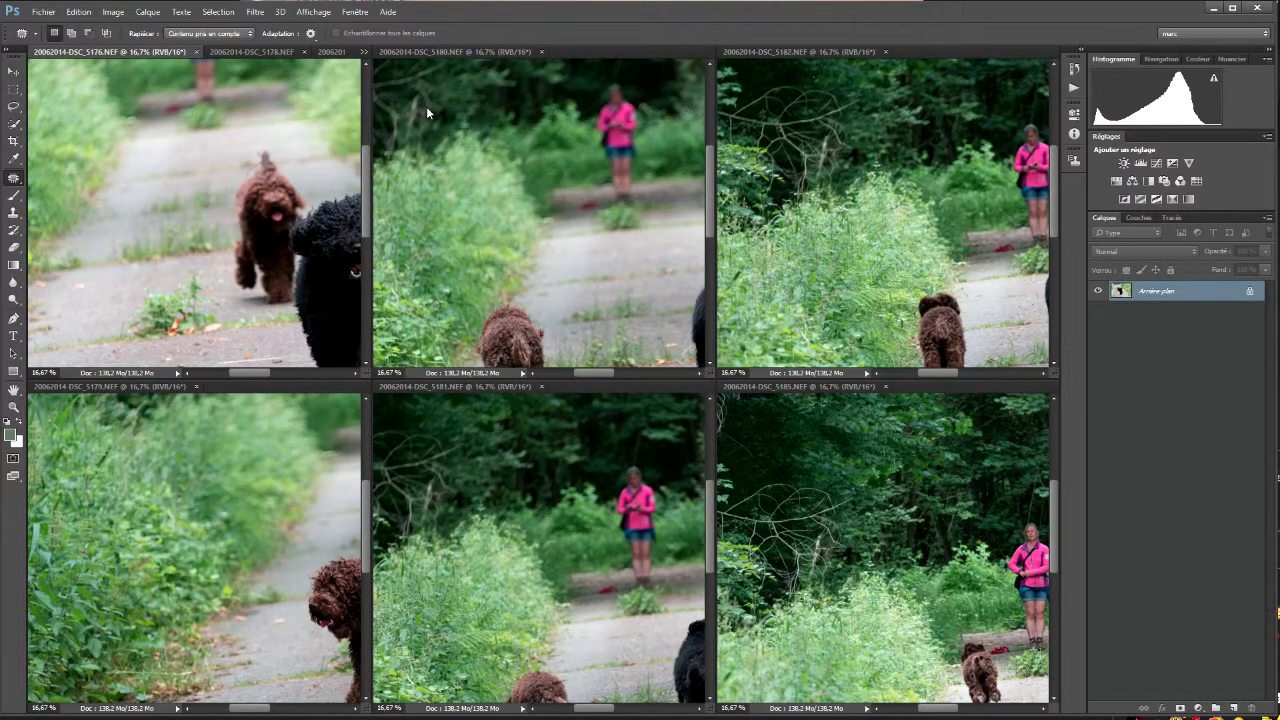
click(352, 12)
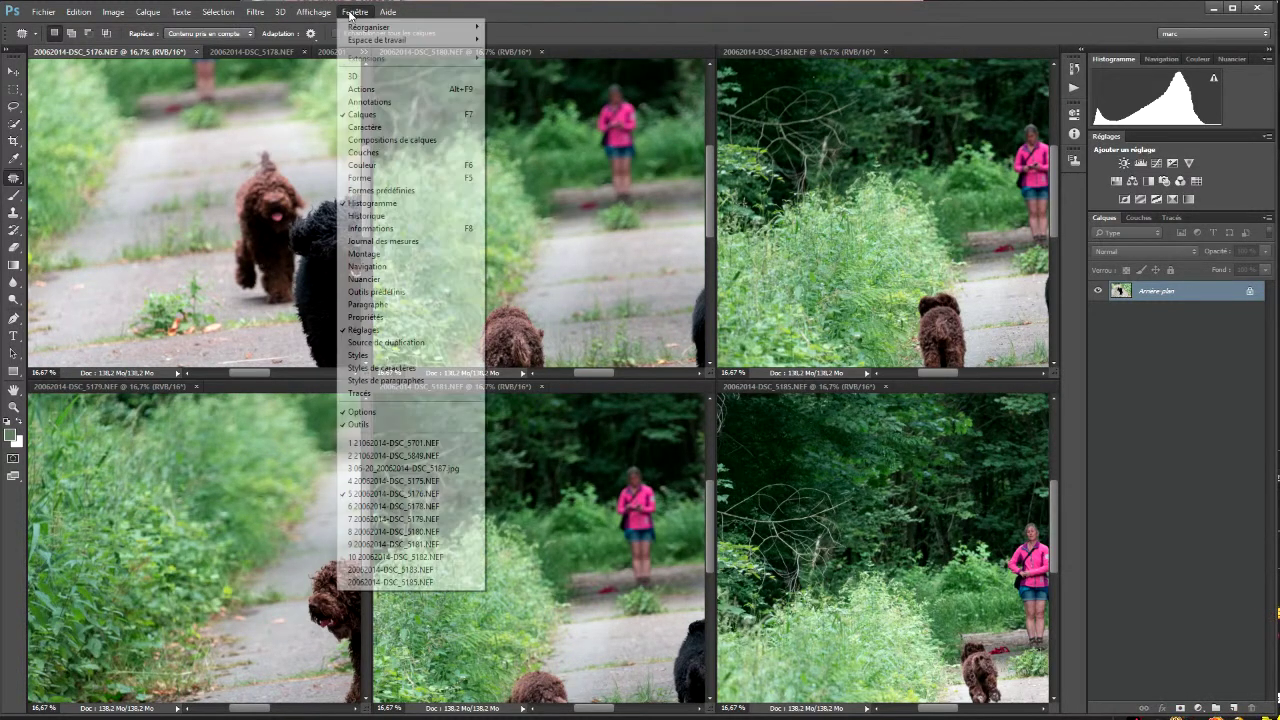
mouse_move(410, 27)
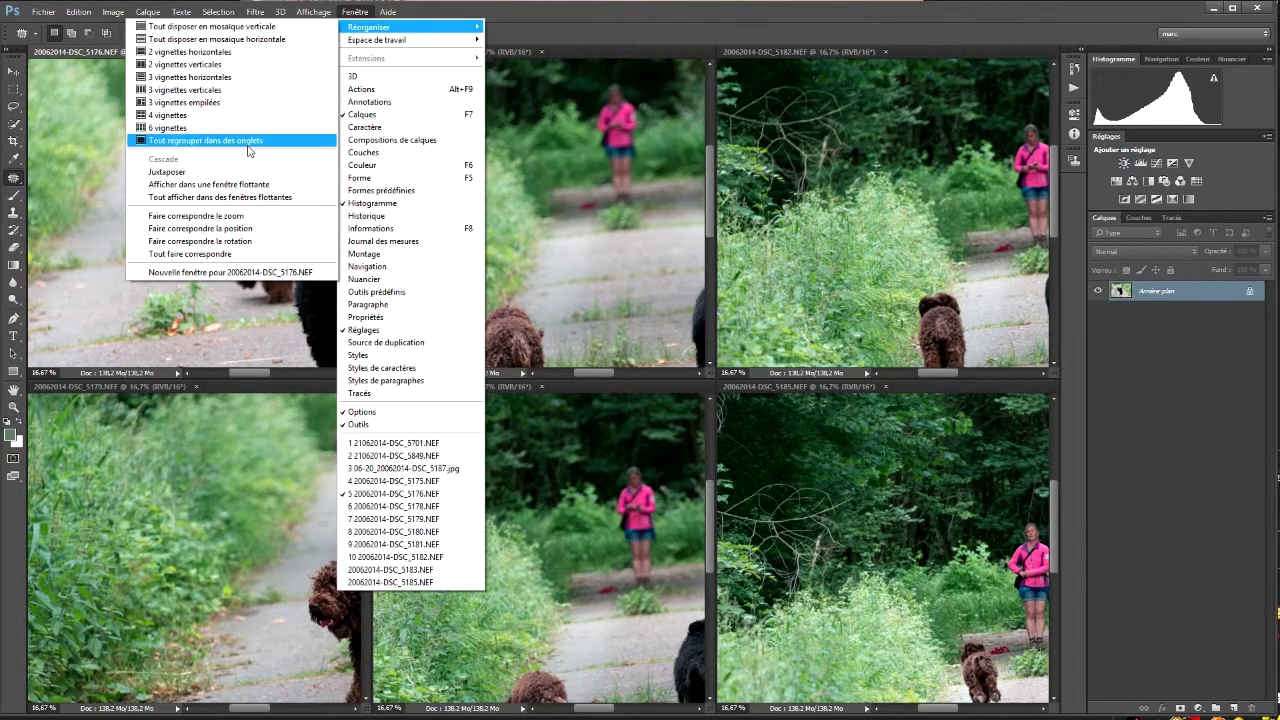
click(248, 142)
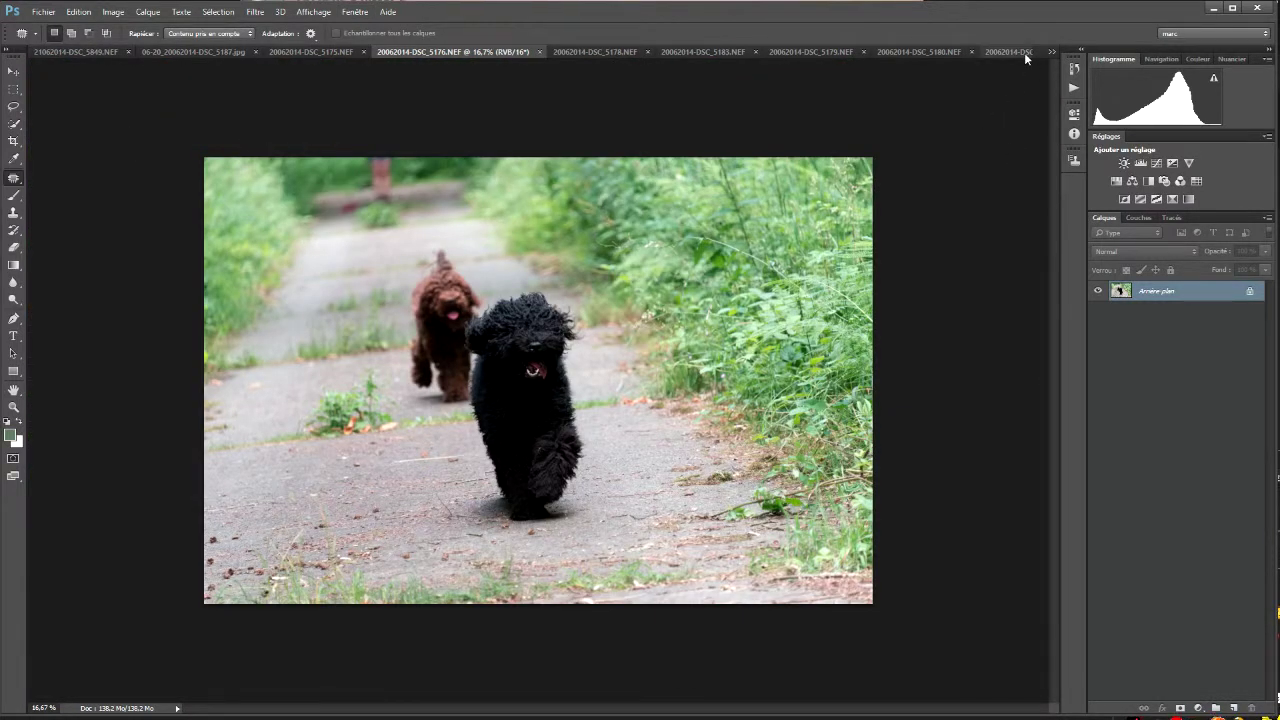
Float DSC_5181 into its own window, move it around, and dock it back as a tab
drag(1024, 56, 122, 158)
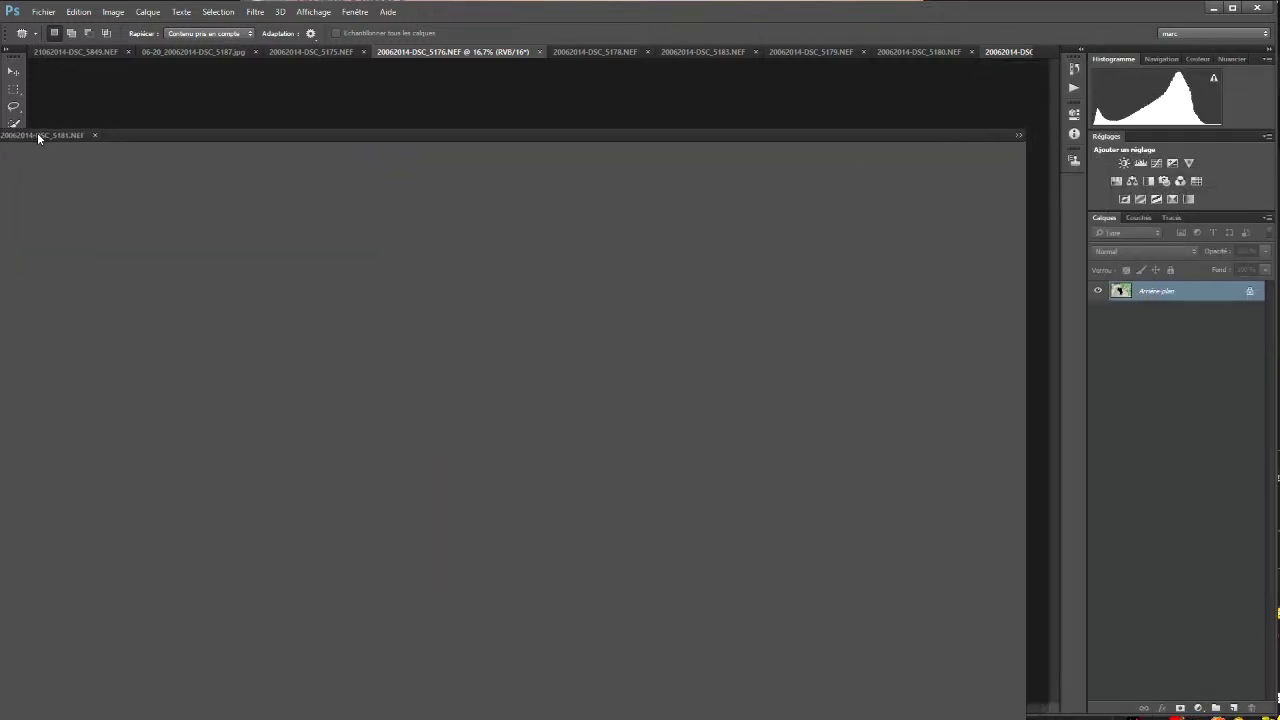
mouse_move(122, 158)
mouse_down()
mouse_move(66, 104)
mouse_move(34, 103)
mouse_move(640, 94)
mouse_up()
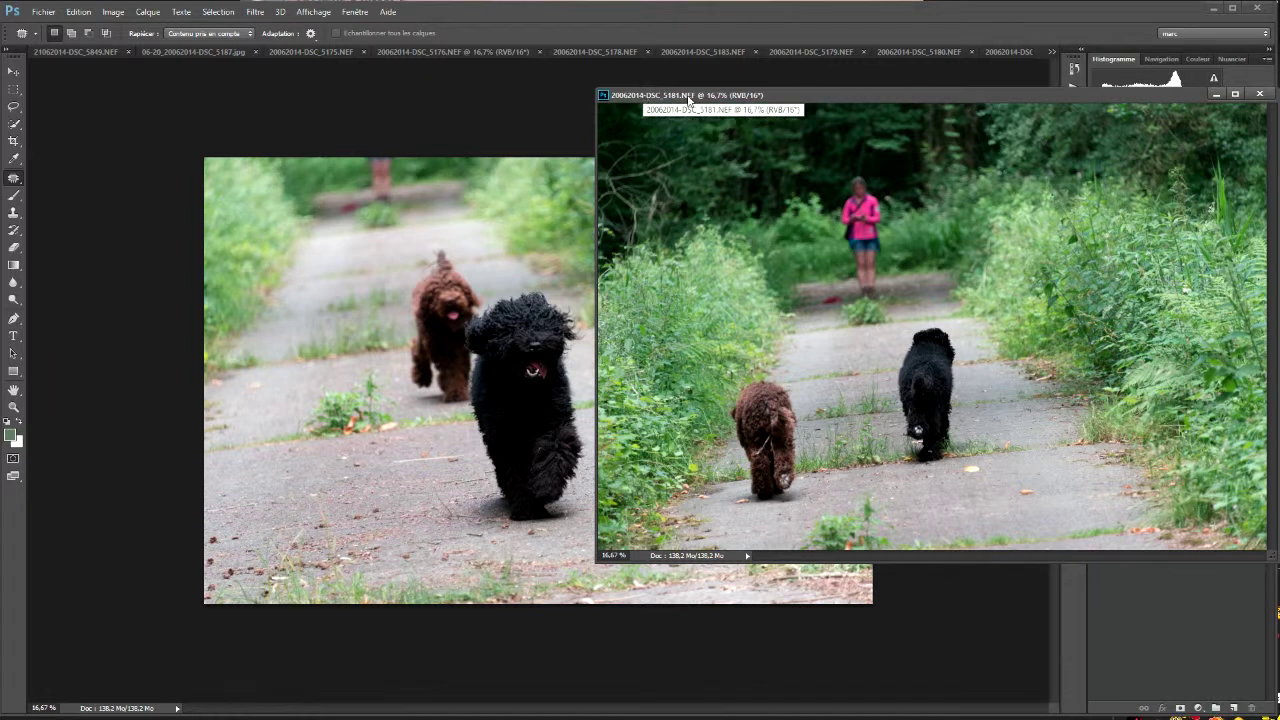
mouse_move(864, 93)
mouse_down()
mouse_move(820, 118)
mouse_move(672, 140)
mouse_move(294, 159)
mouse_move(694, 181)
mouse_move(641, 184)
mouse_up()
drag(827, 193, 470, 151)
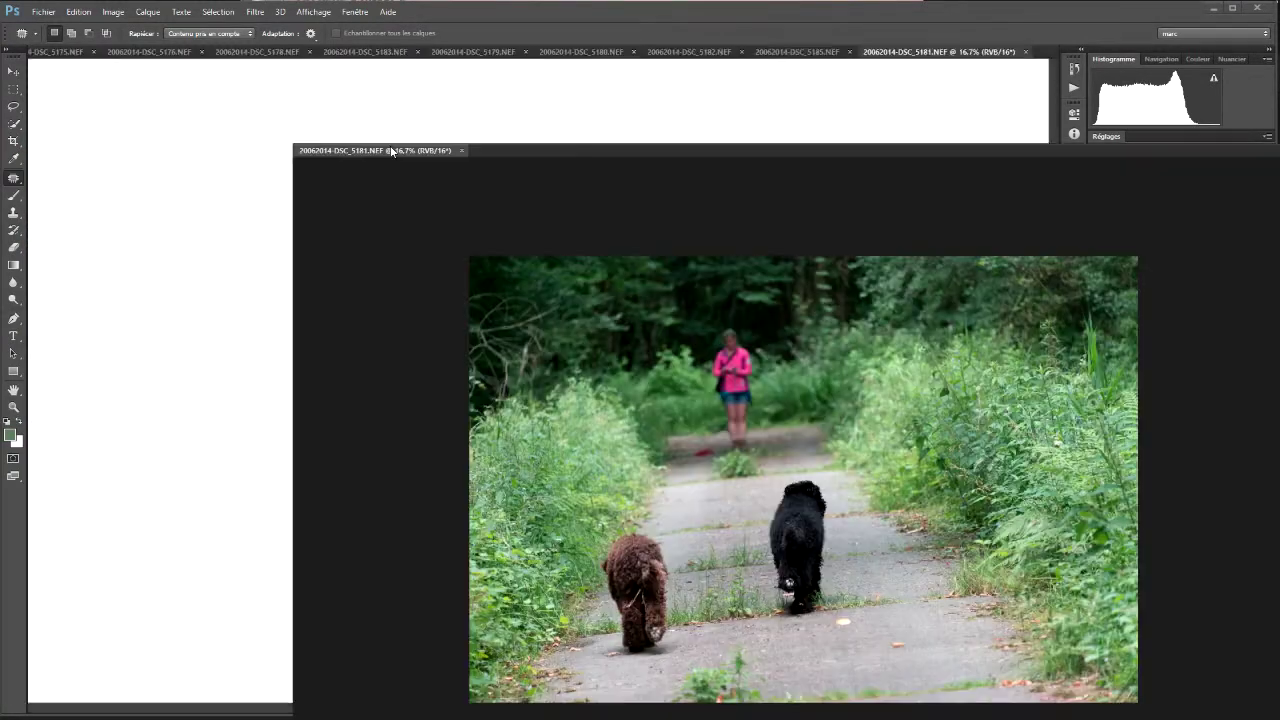
mouse_move(568, 158)
mouse_down()
mouse_move(457, 208)
mouse_move(509, 232)
mouse_move(430, 146)
mouse_move(684, 202)
mouse_move(783, 55)
mouse_up()
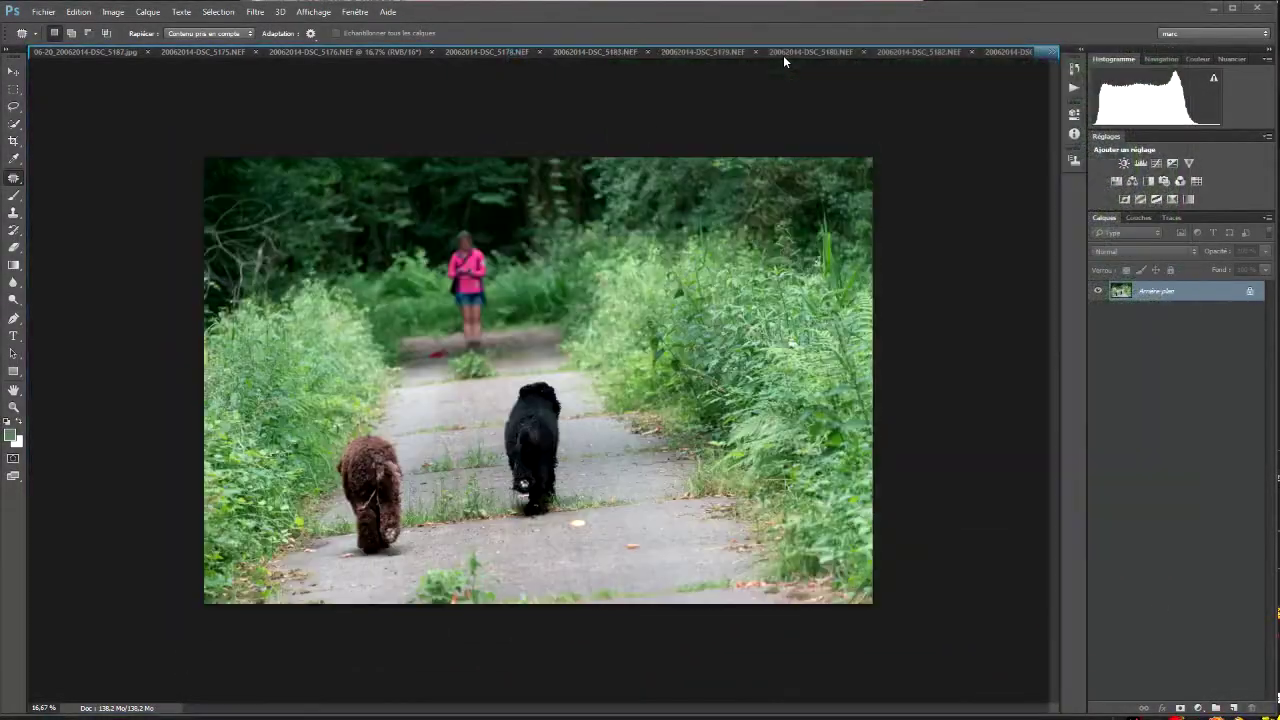
Tile all documents vertically, then horizontally, then as 2 vignettes horizontales
click(355, 12)
mouse_move(368, 27)
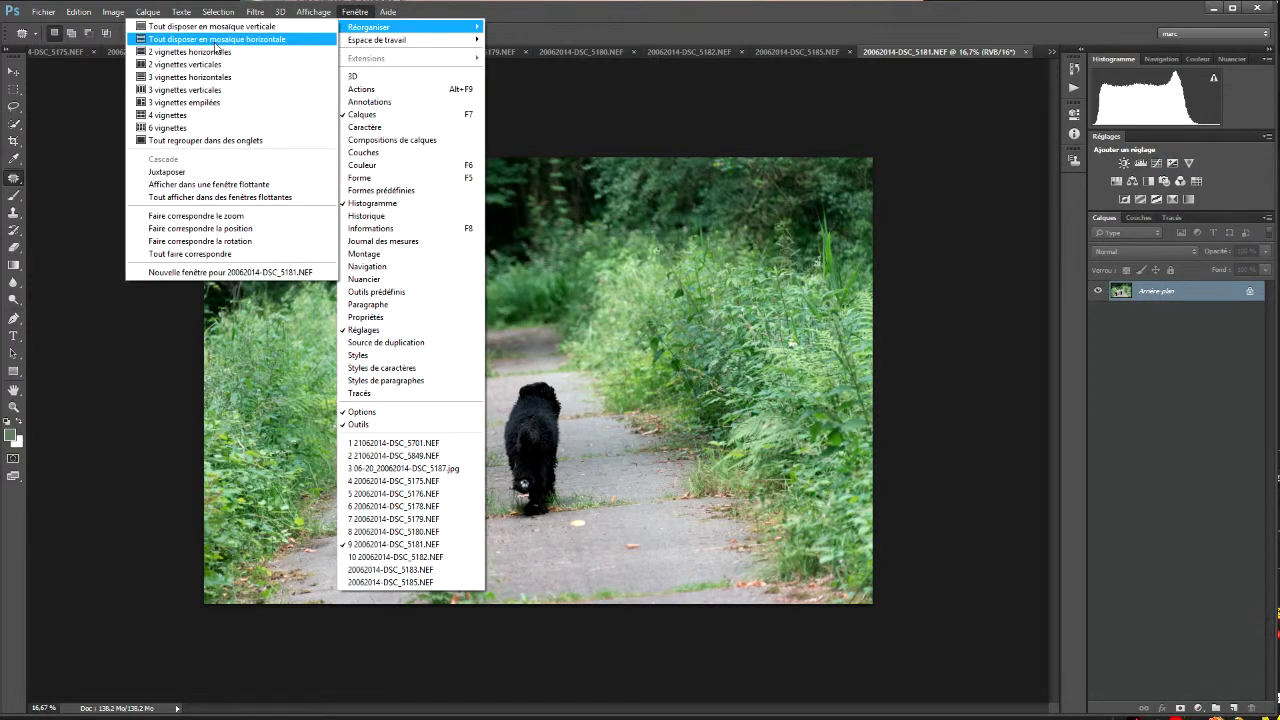
click(218, 27)
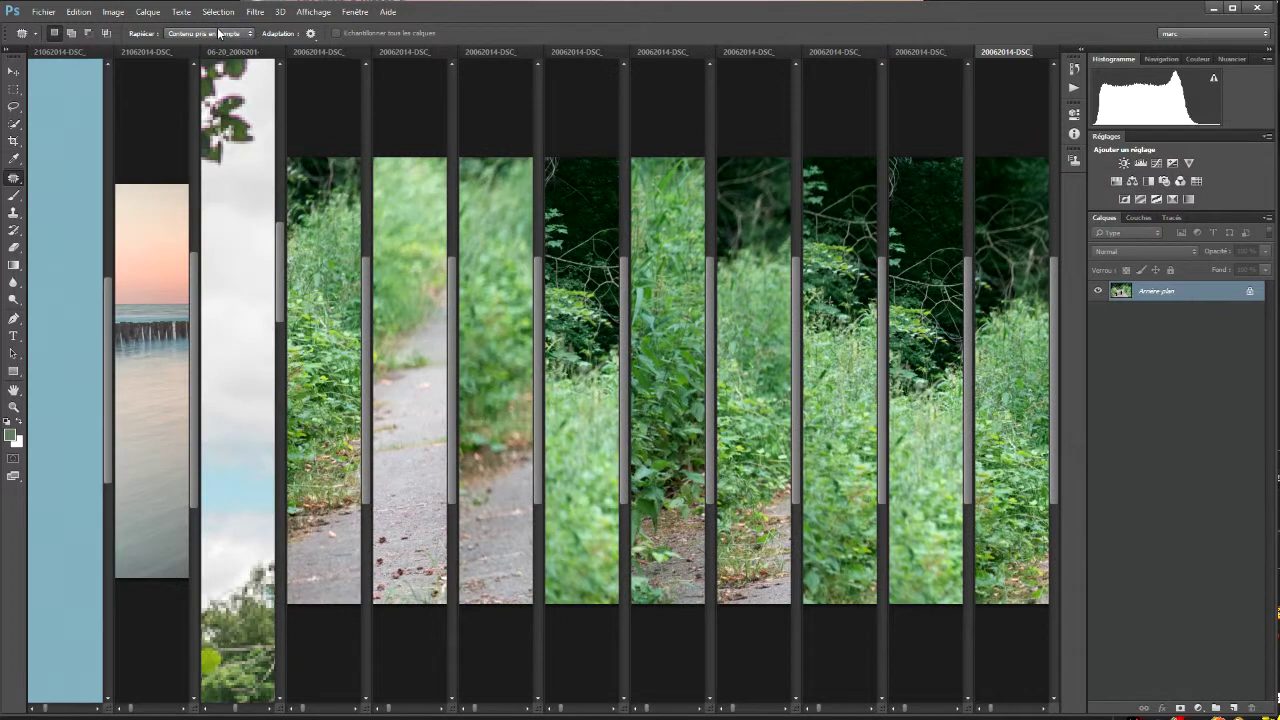
click(354, 12)
mouse_move(400, 27)
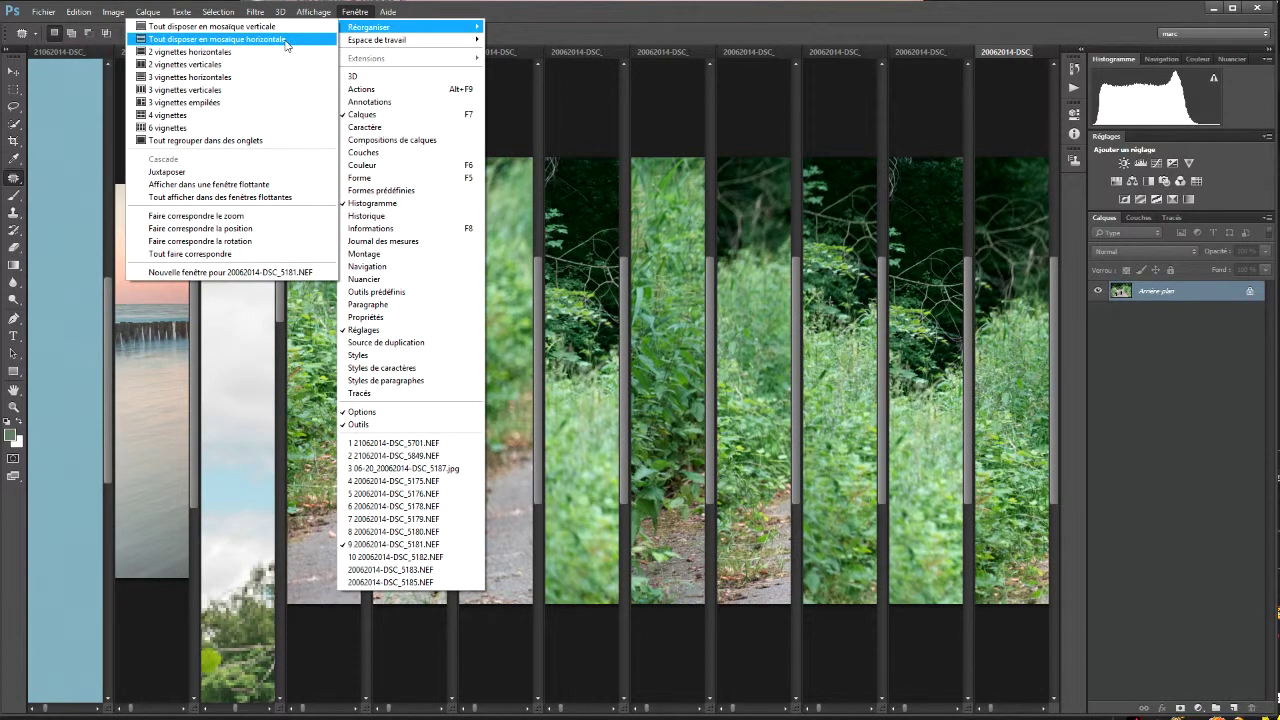
click(286, 40)
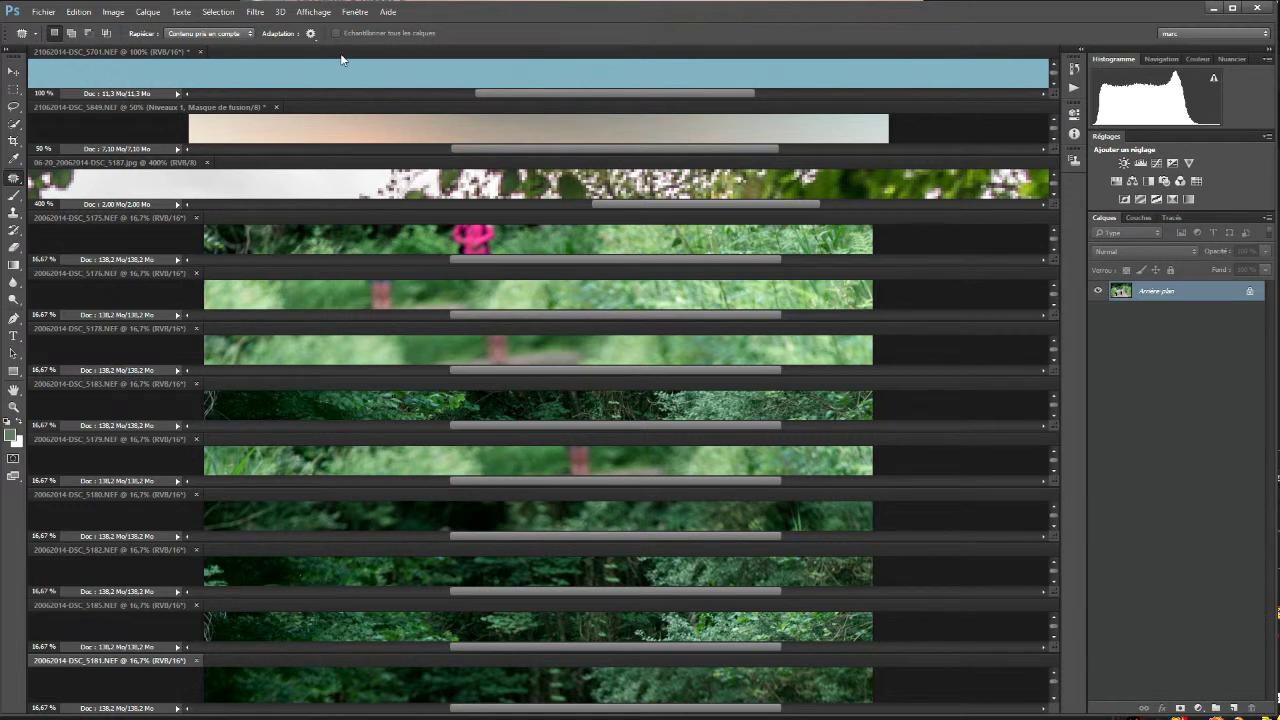
click(353, 14)
mouse_move(370, 27)
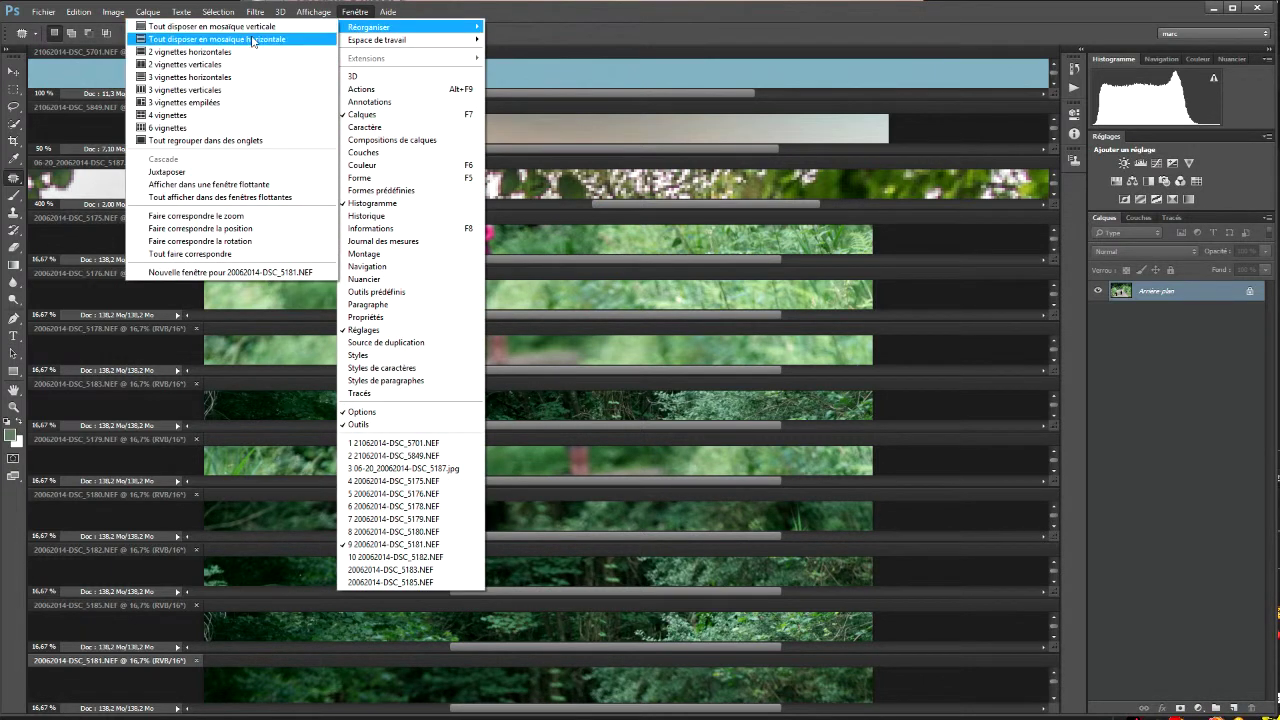
click(244, 52)
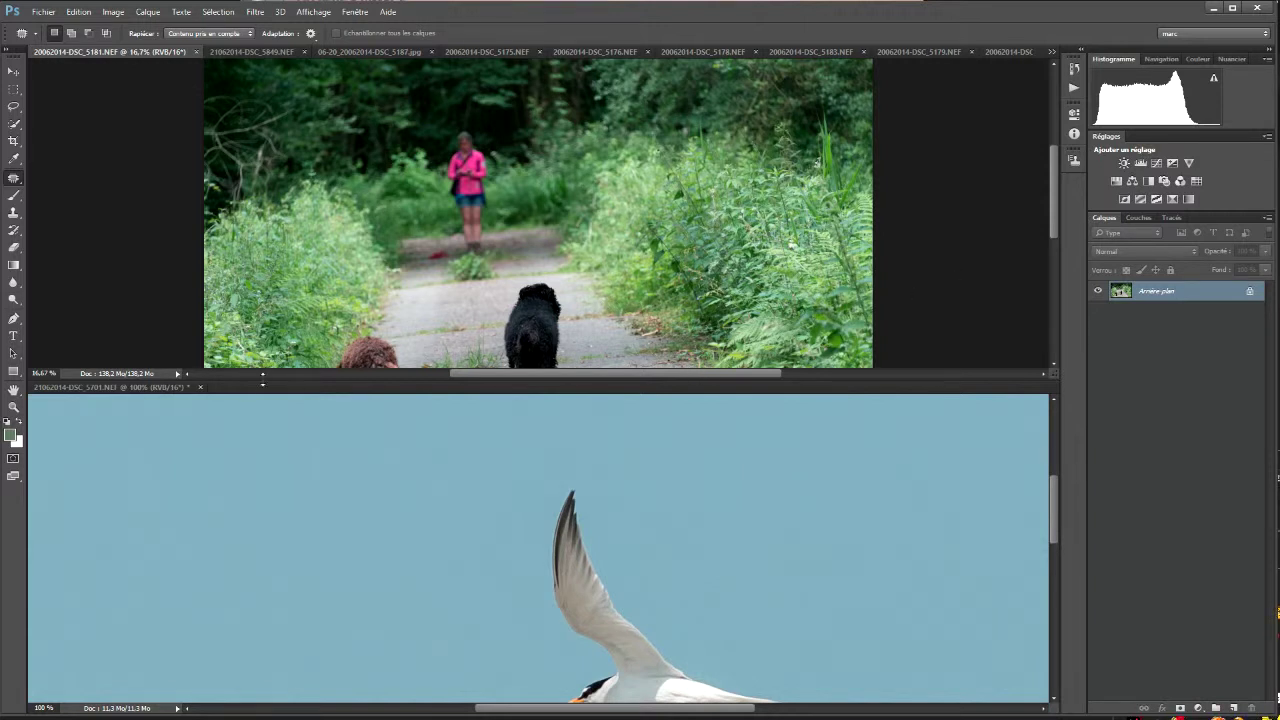
Close bird photo DSC_5701 without saving and stack two dog photos as 2 horizontal tiles
click(207, 389)
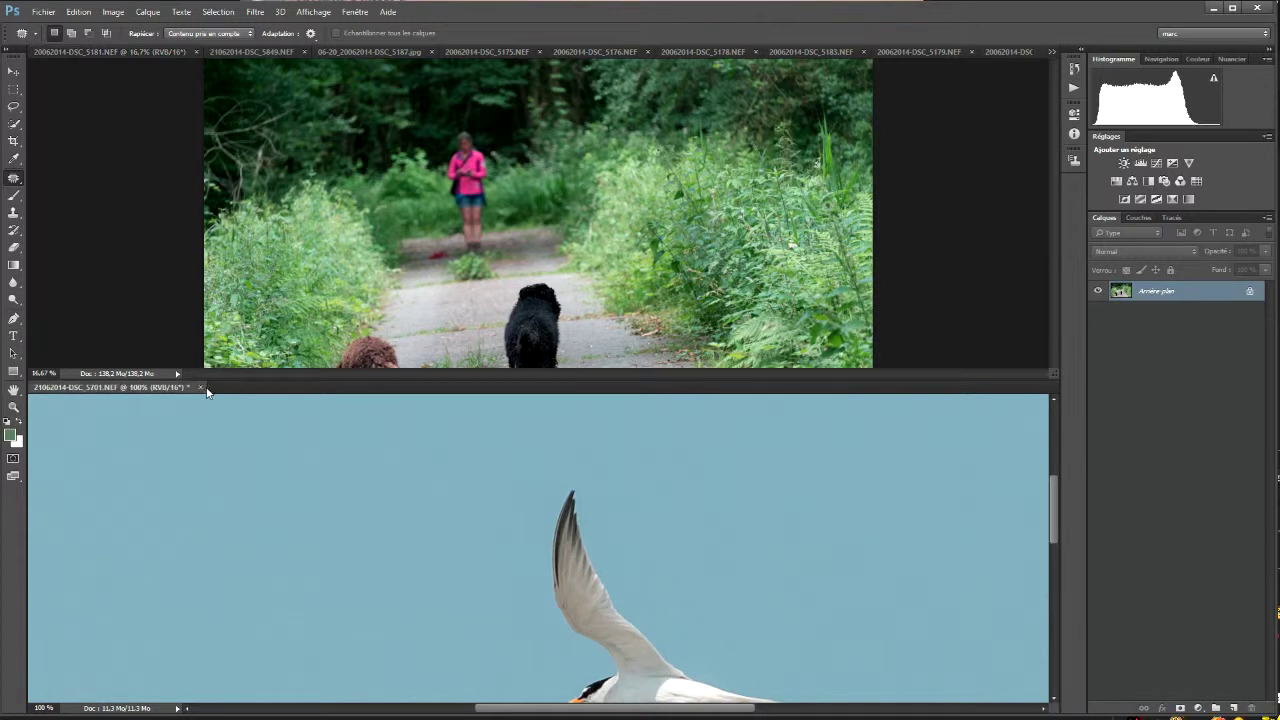
click(201, 388)
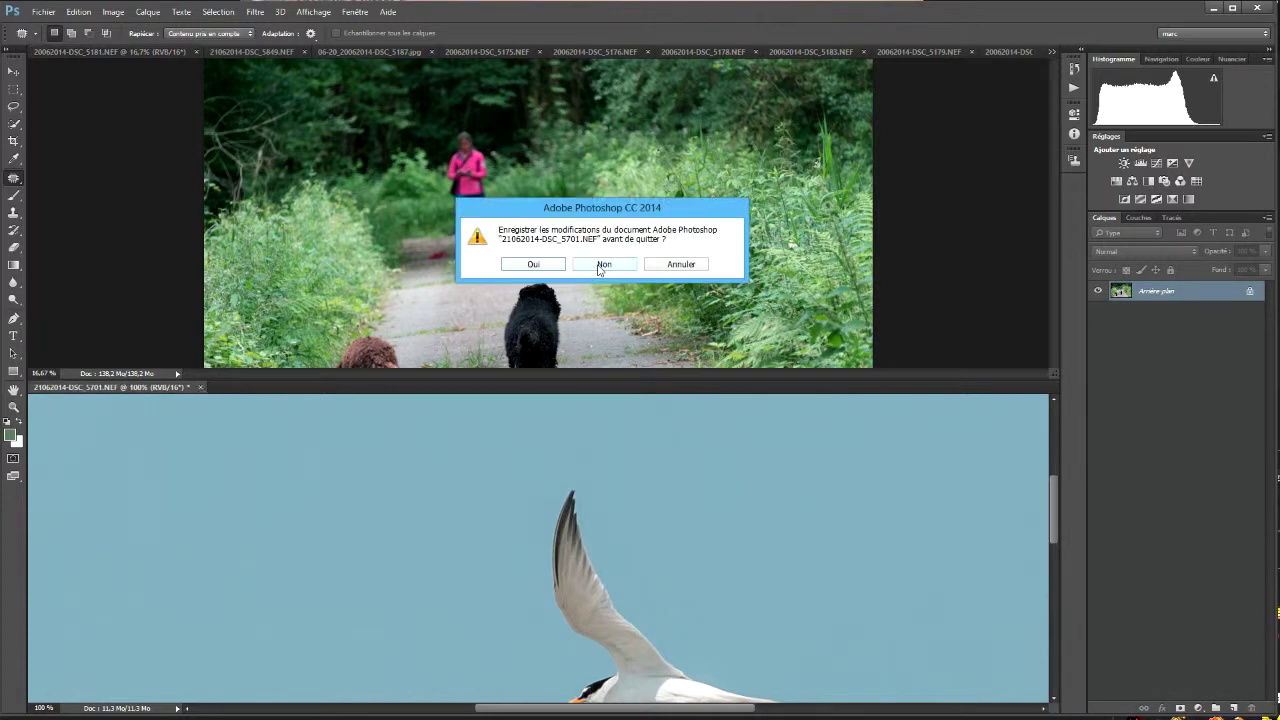
click(597, 268)
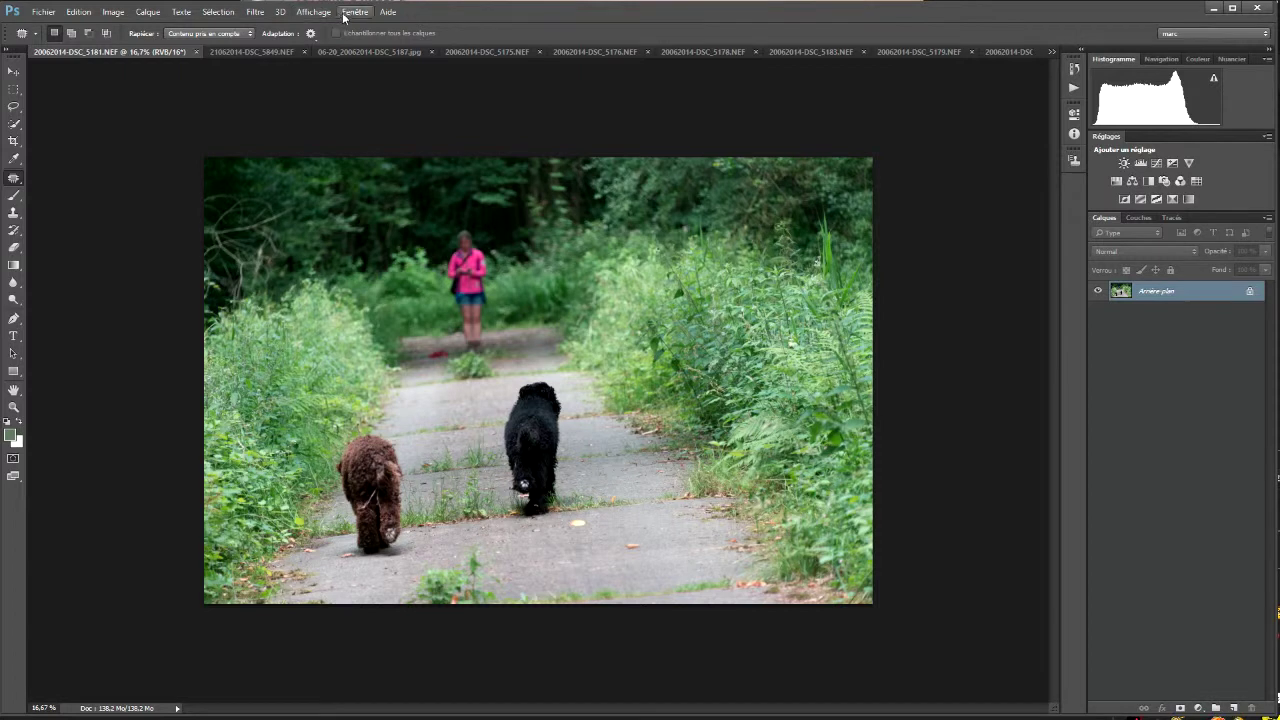
click(344, 14)
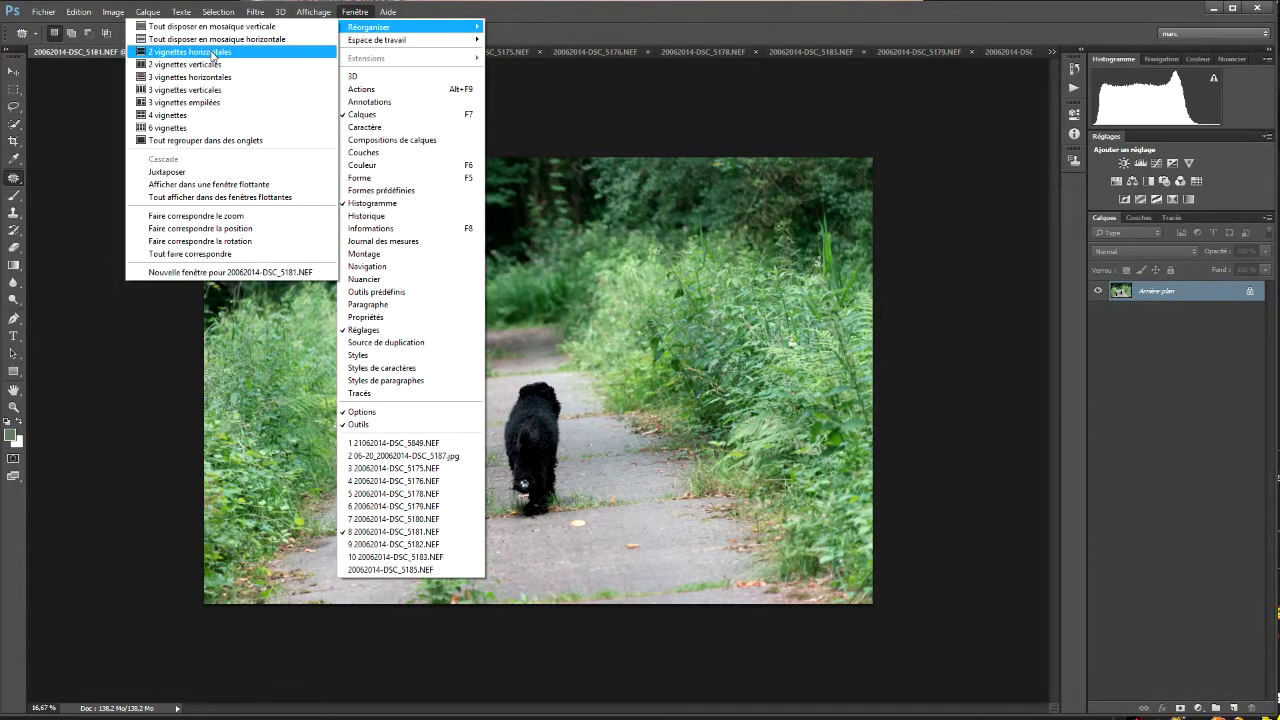
click(212, 52)
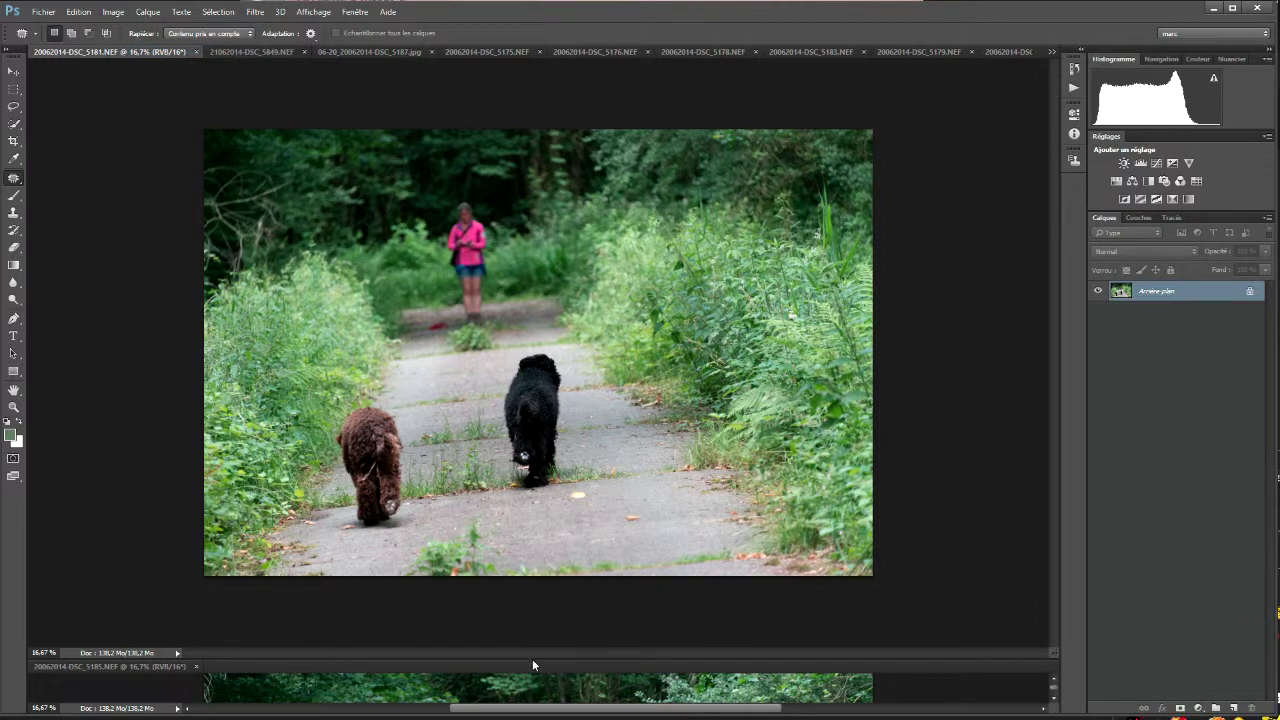
Make the two stacked views equal height and zoom the top photo to 50% on the woman
drag(533, 660, 539, 507)
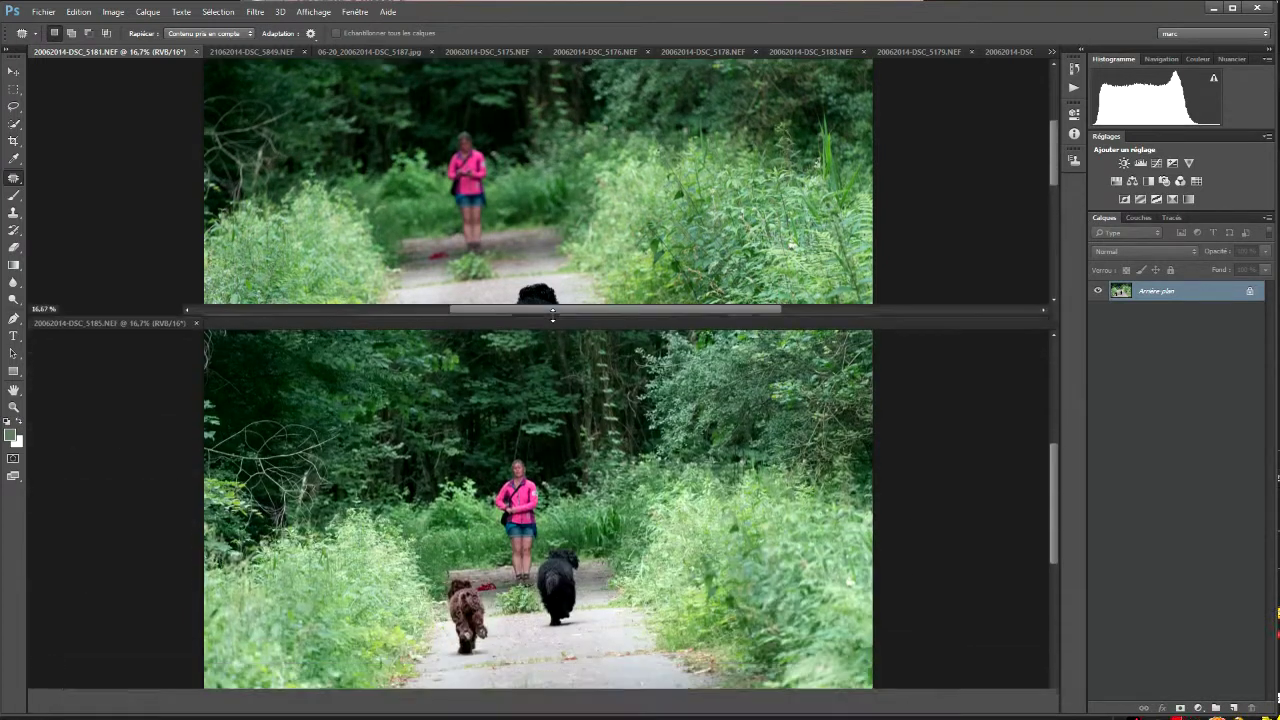
mouse_move(539, 507)
mouse_down()
mouse_move(549, 327)
mouse_move(541, 366)
mouse_up()
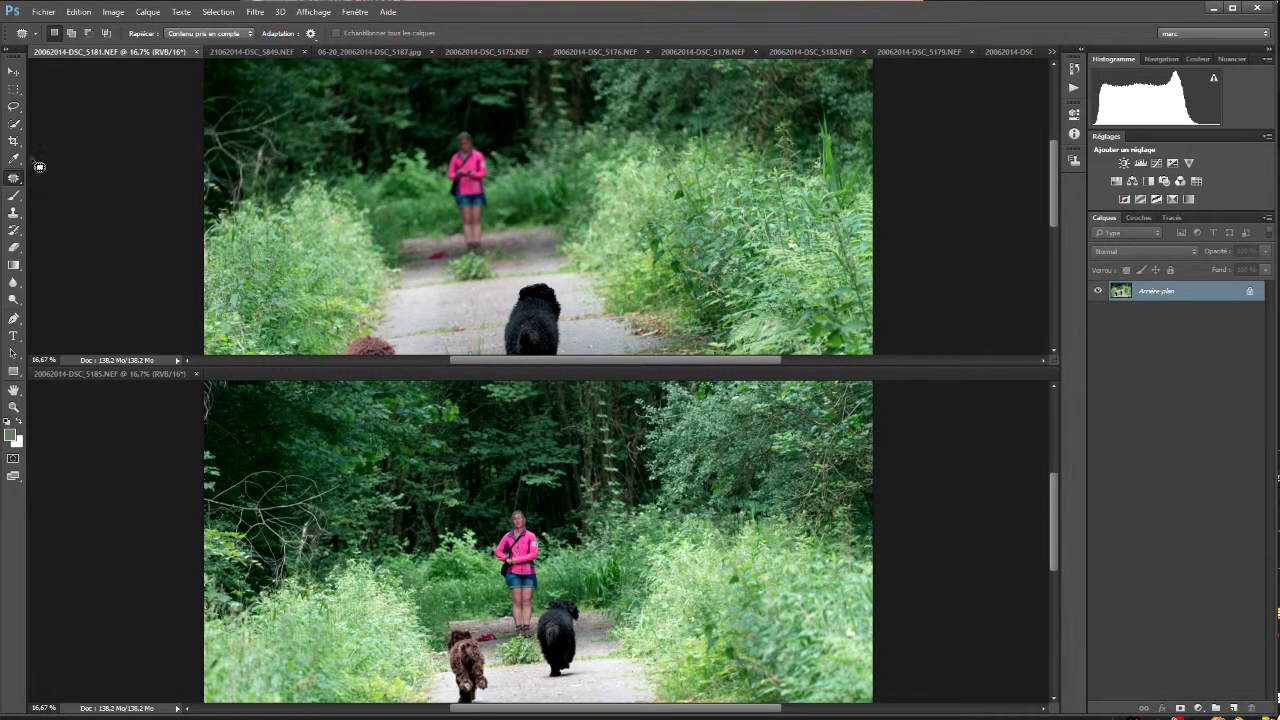
click(13, 406)
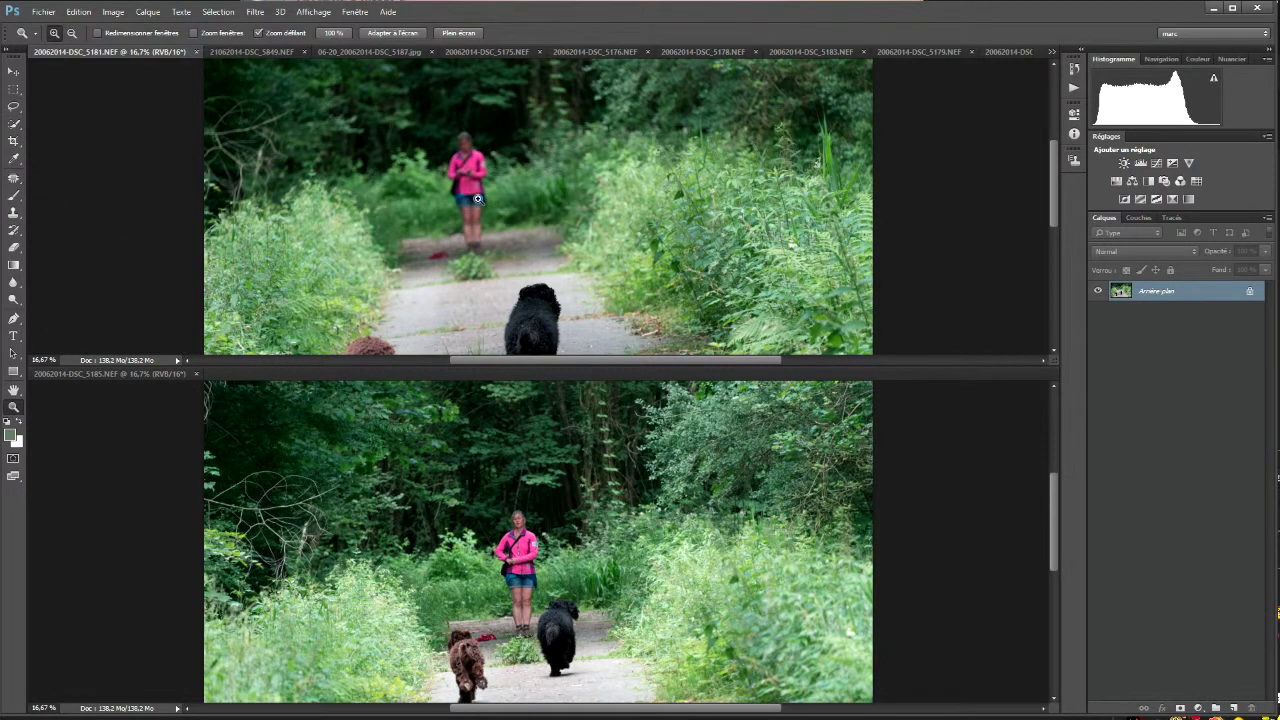
click(445, 183)
click(445, 183)
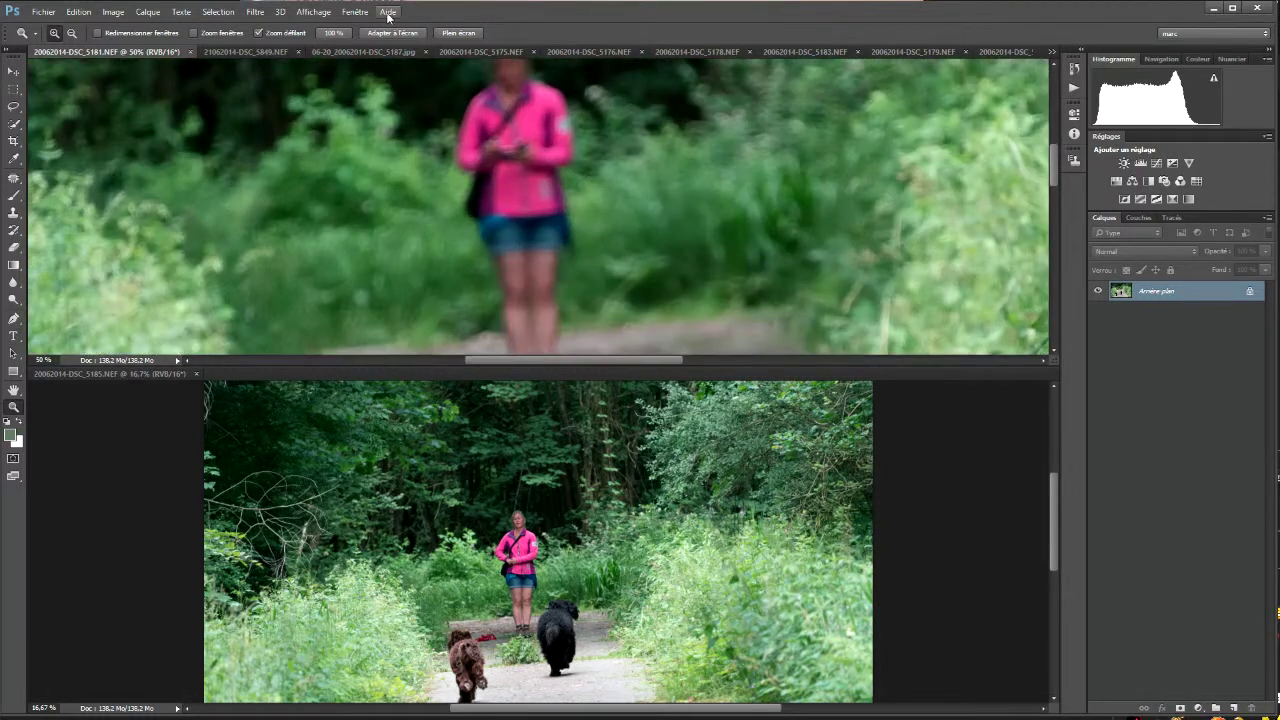
click(341, 11)
Zoom the top photo out to 35.85% and pan it to the two dogs
mouse_move(369, 27)
click(192, 216)
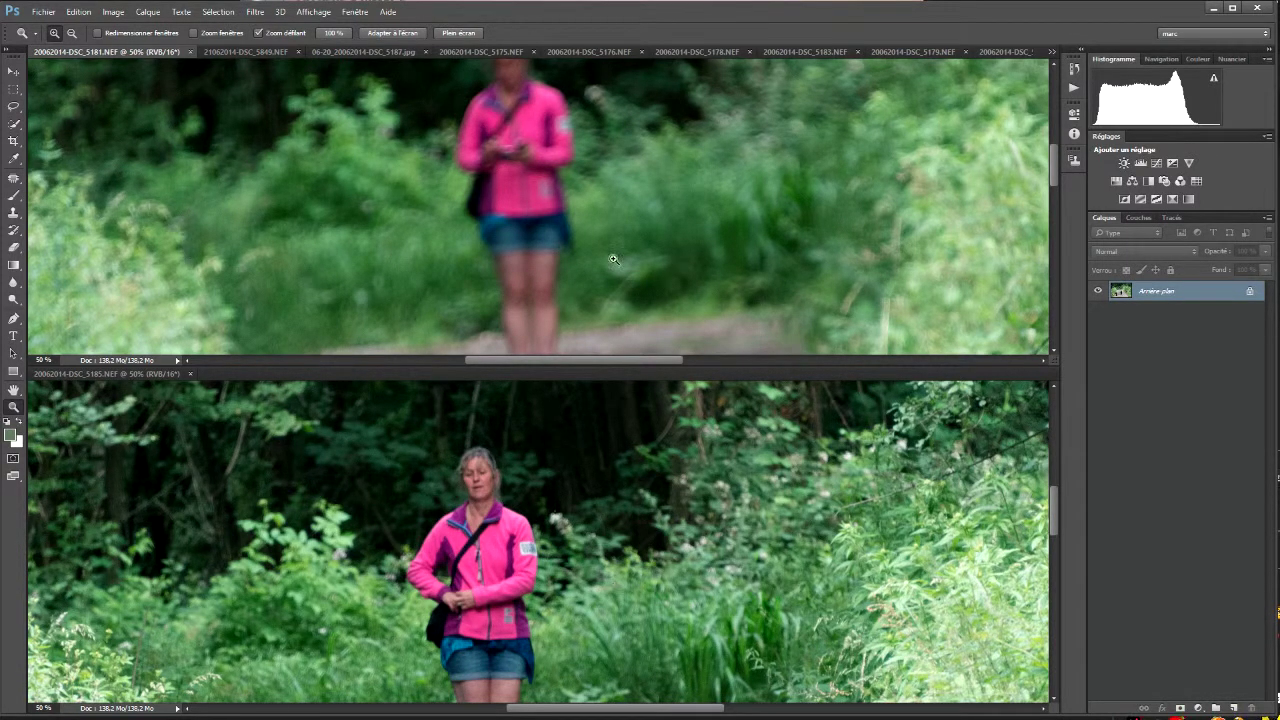
drag(596, 284, 570, 270)
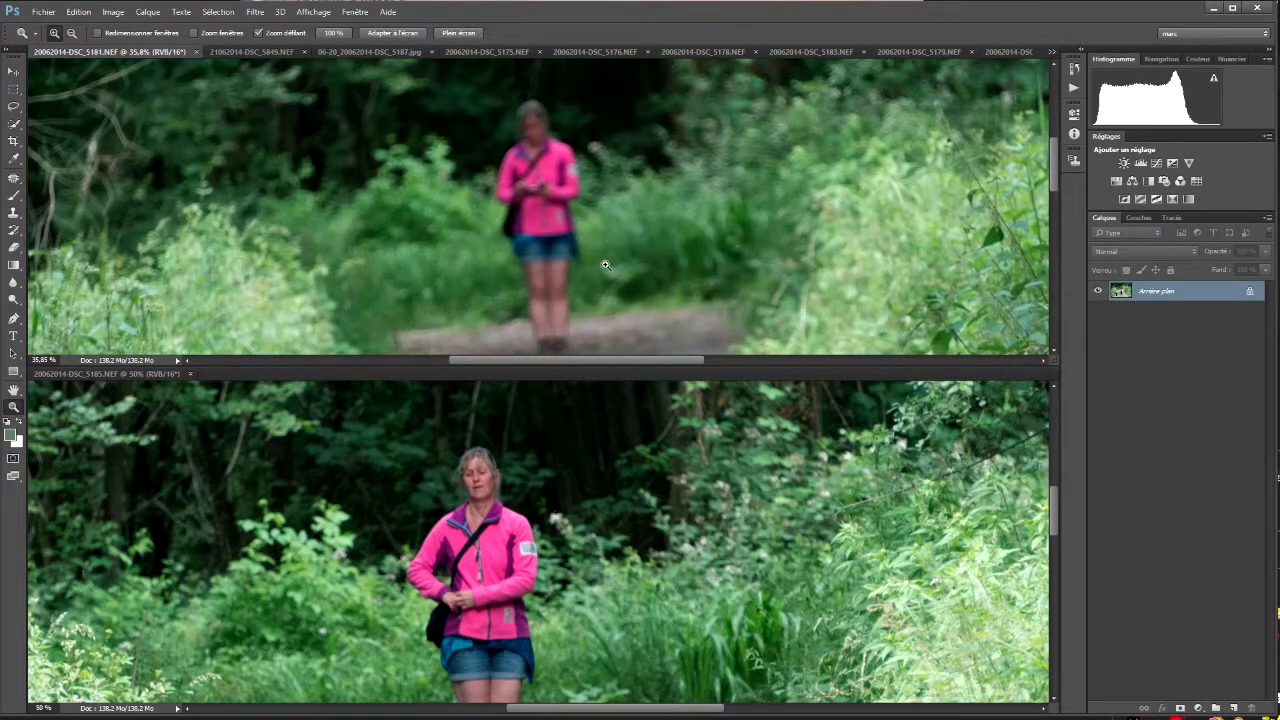
scroll(648, 212, down, 3)
scroll(660, 197, down, 3)
drag(660, 197, 653, 168)
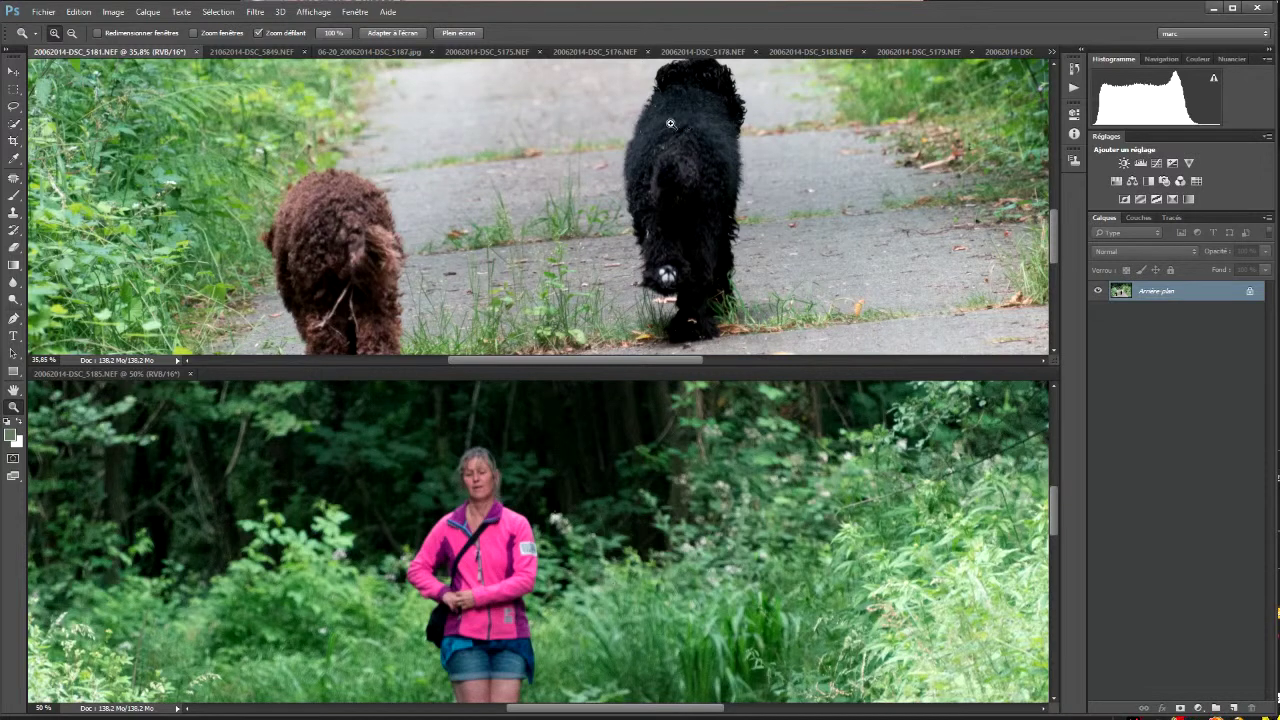
scroll(636, 134, up, 2)
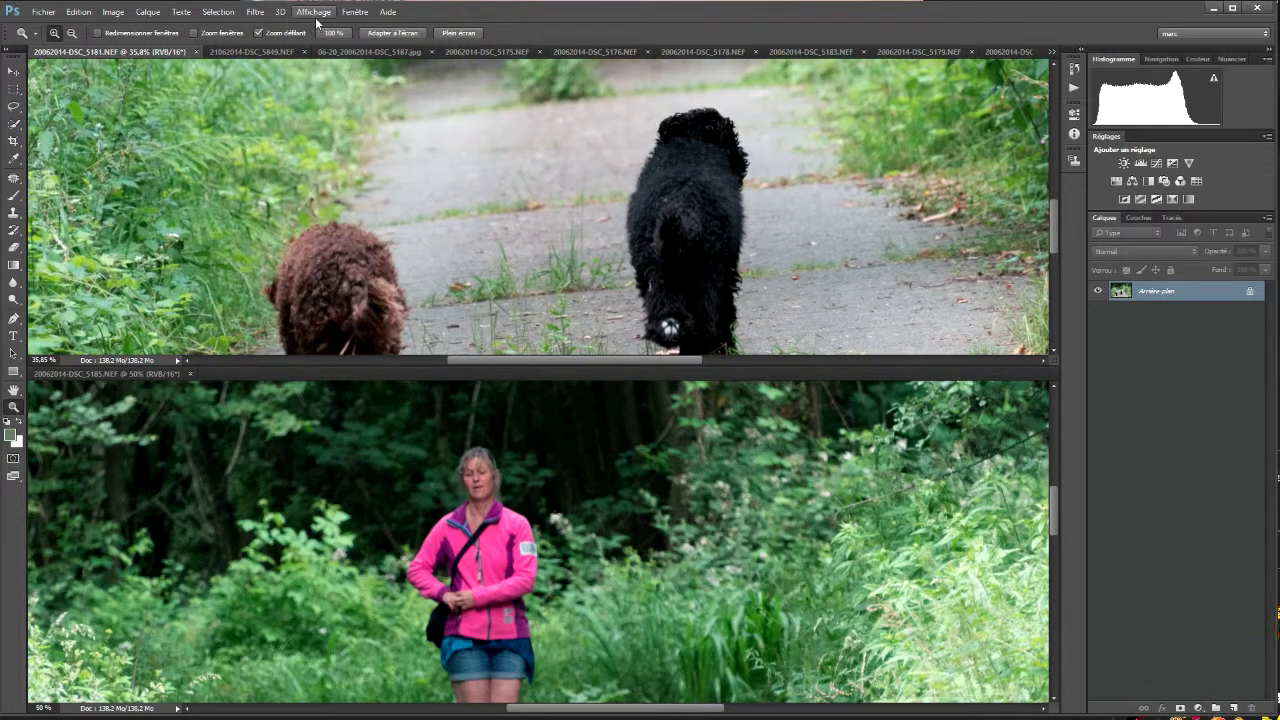
Match the bottom photo's zoom and position to the top photo
click(352, 12)
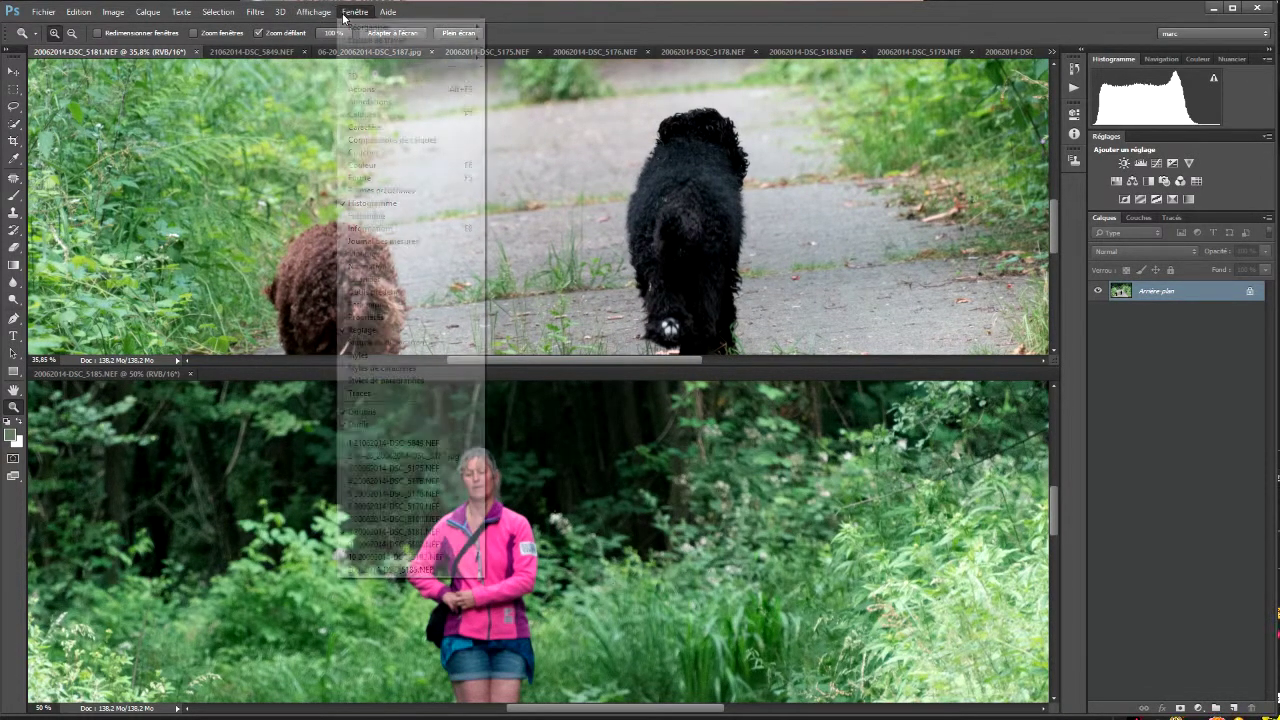
mouse_move(370, 26)
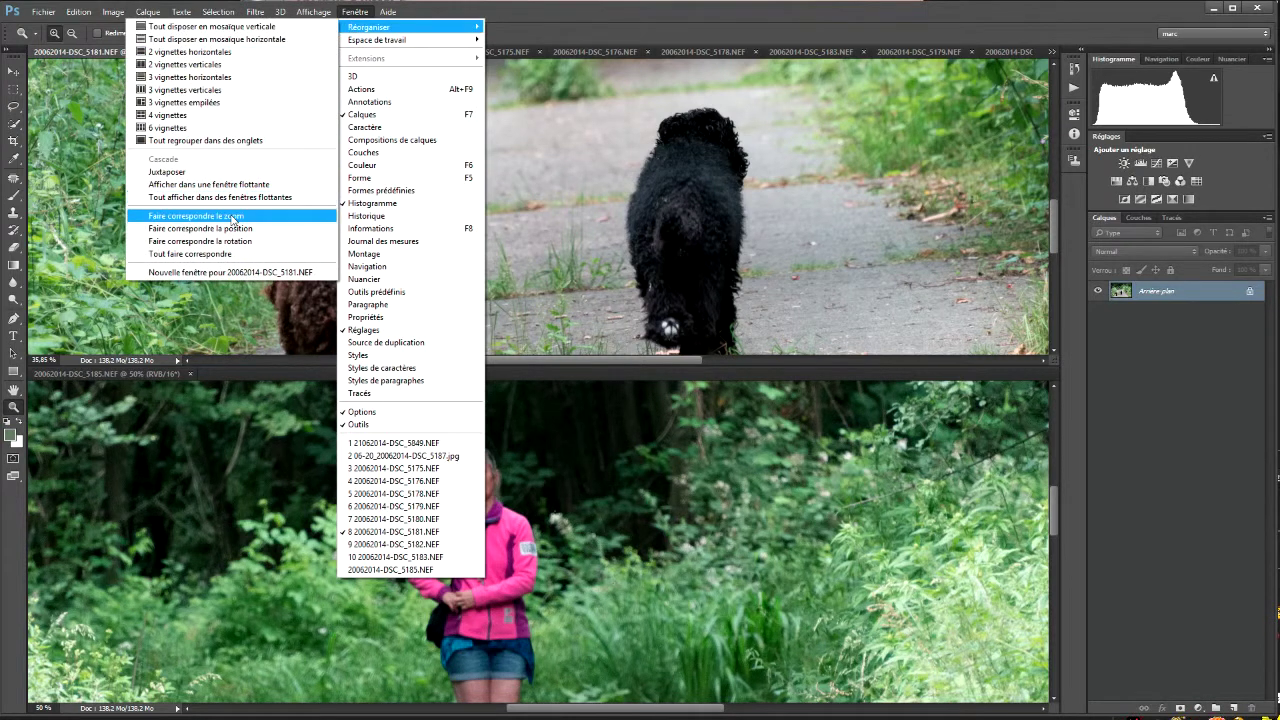
click(230, 215)
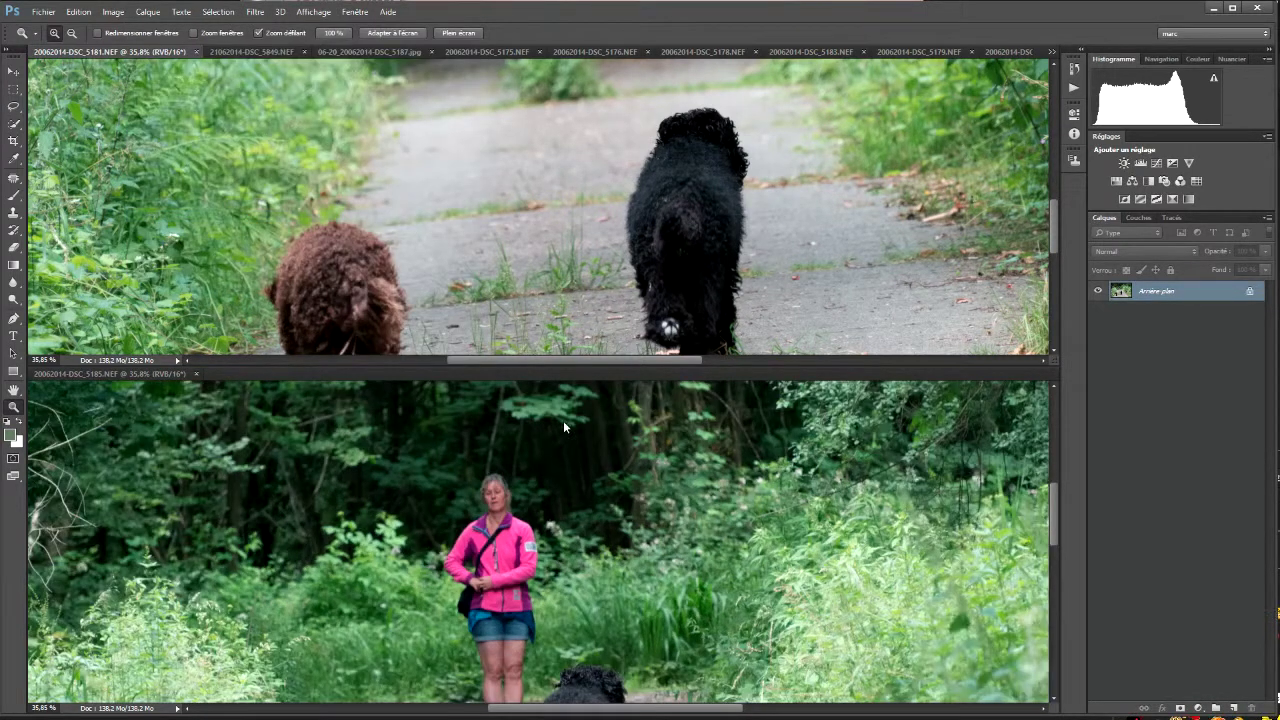
click(355, 12)
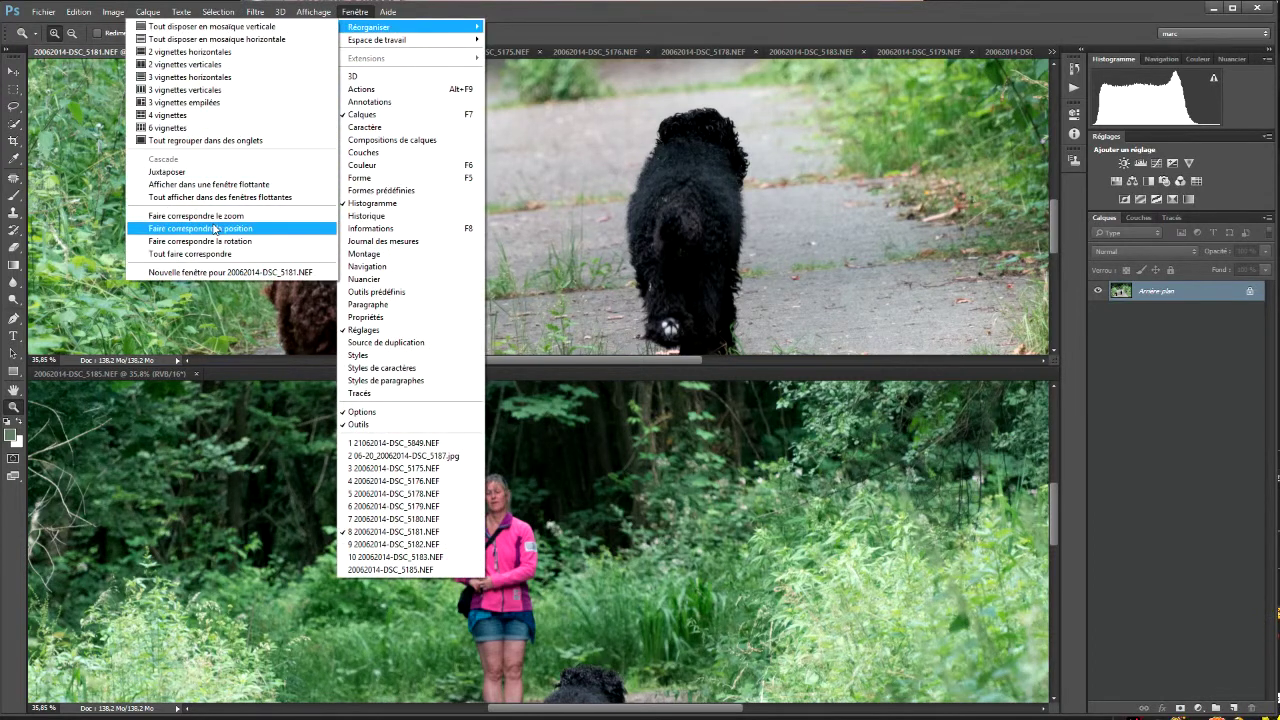
click(215, 229)
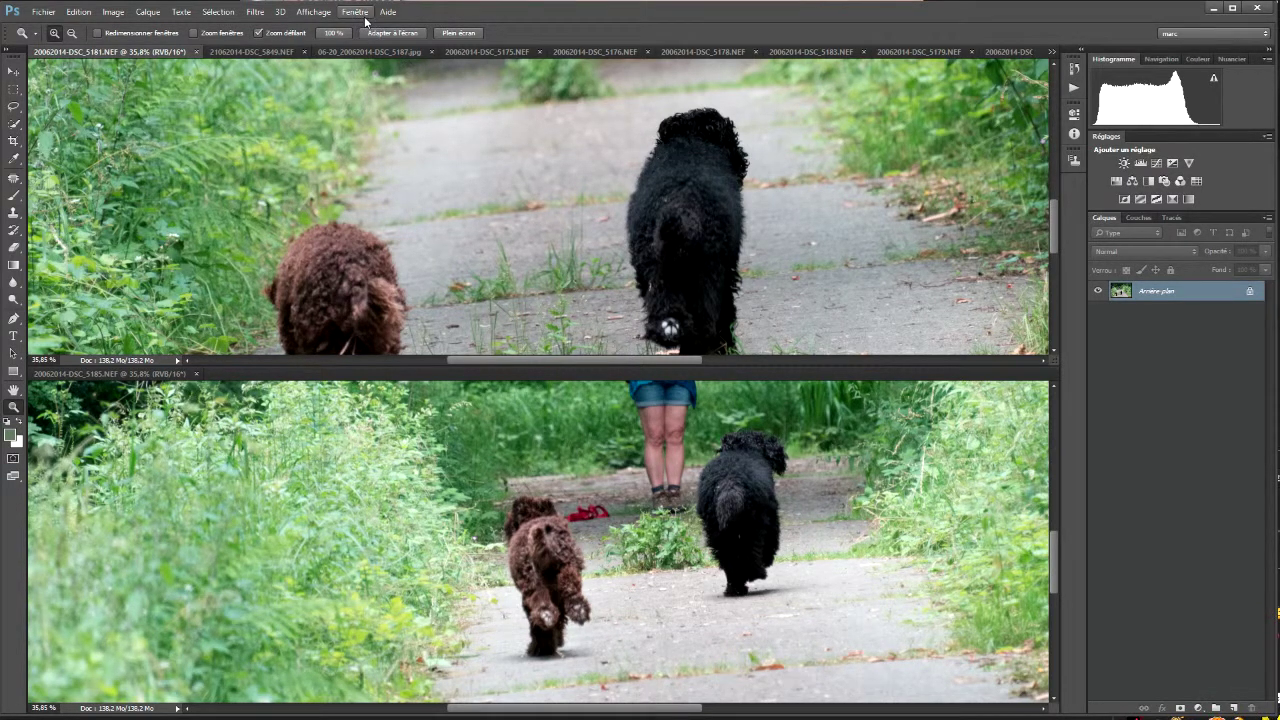
key(alt+e)
key(Escape)
Open Edition > Raccourcis clavier and expand Fenêtre to the Réorganiser commands
click(86, 14)
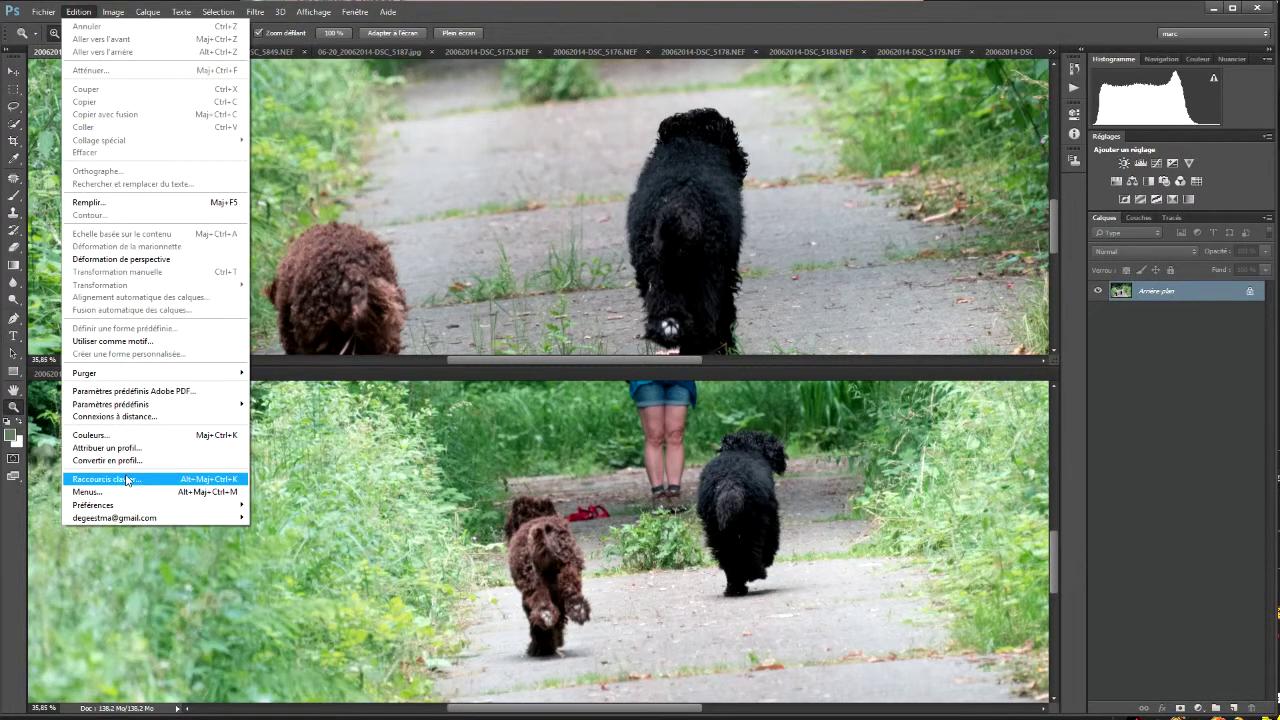
click(127, 480)
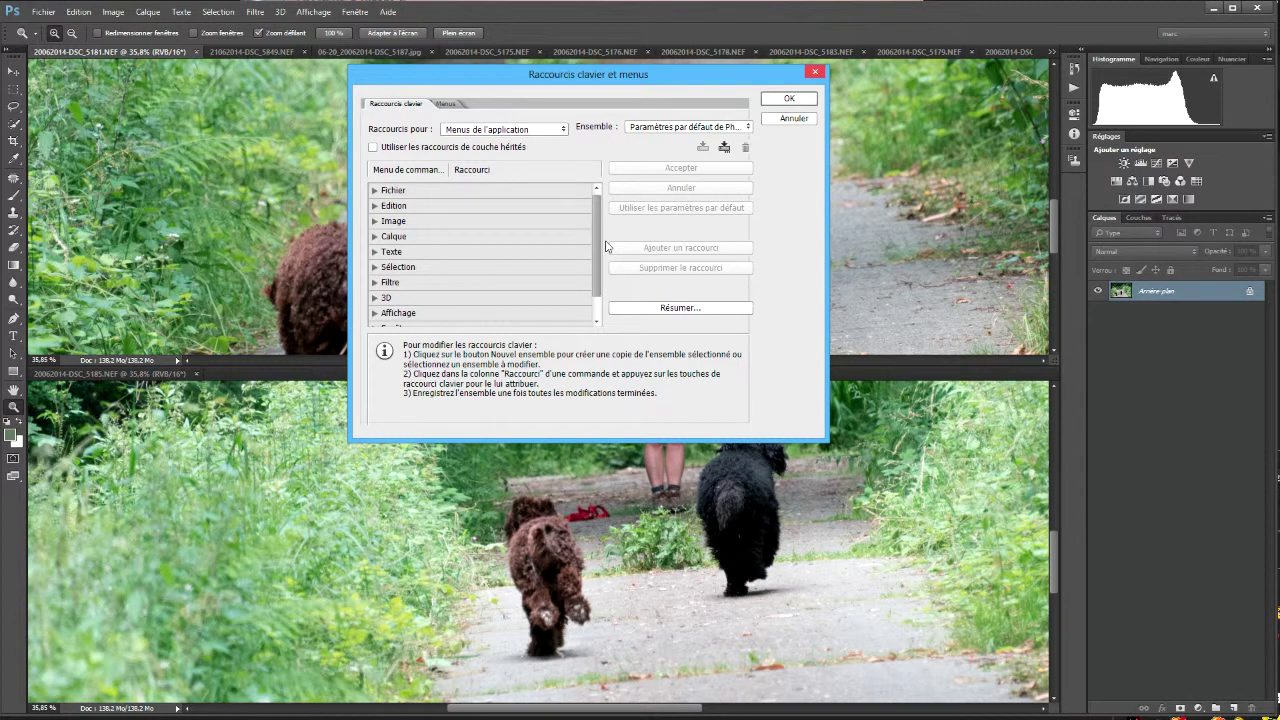
scroll(603, 250, down, 2)
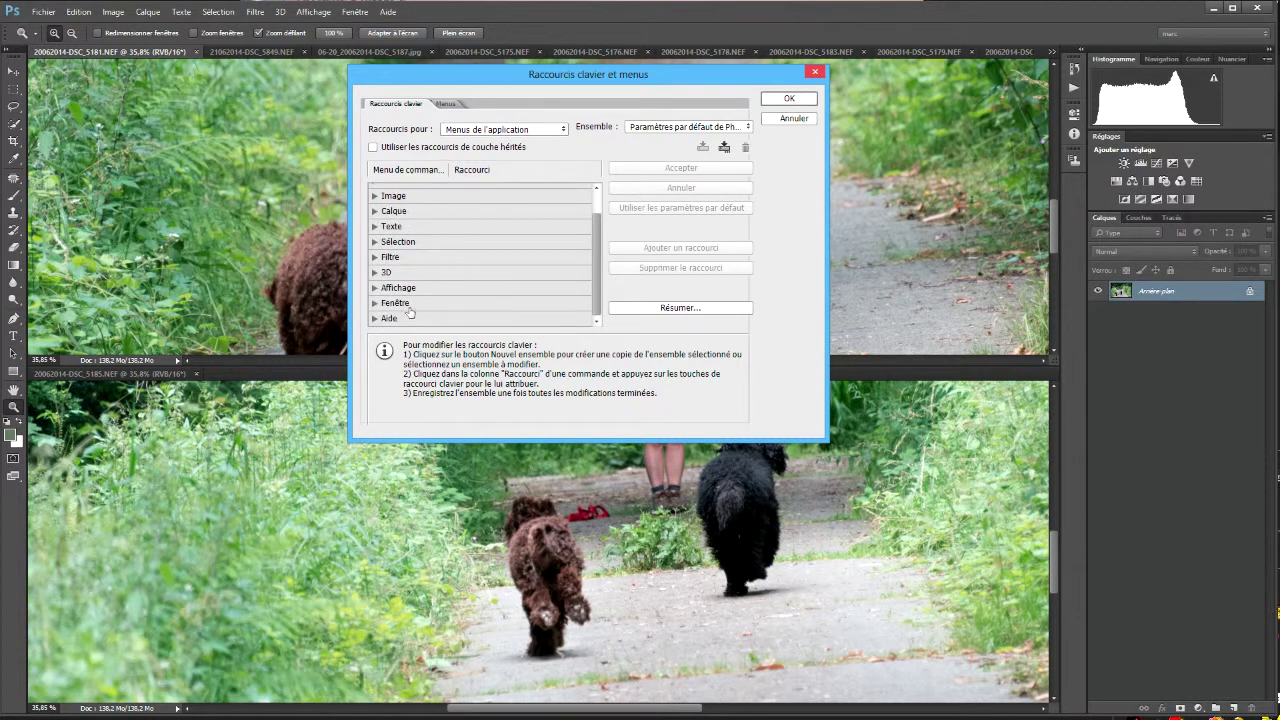
click(375, 303)
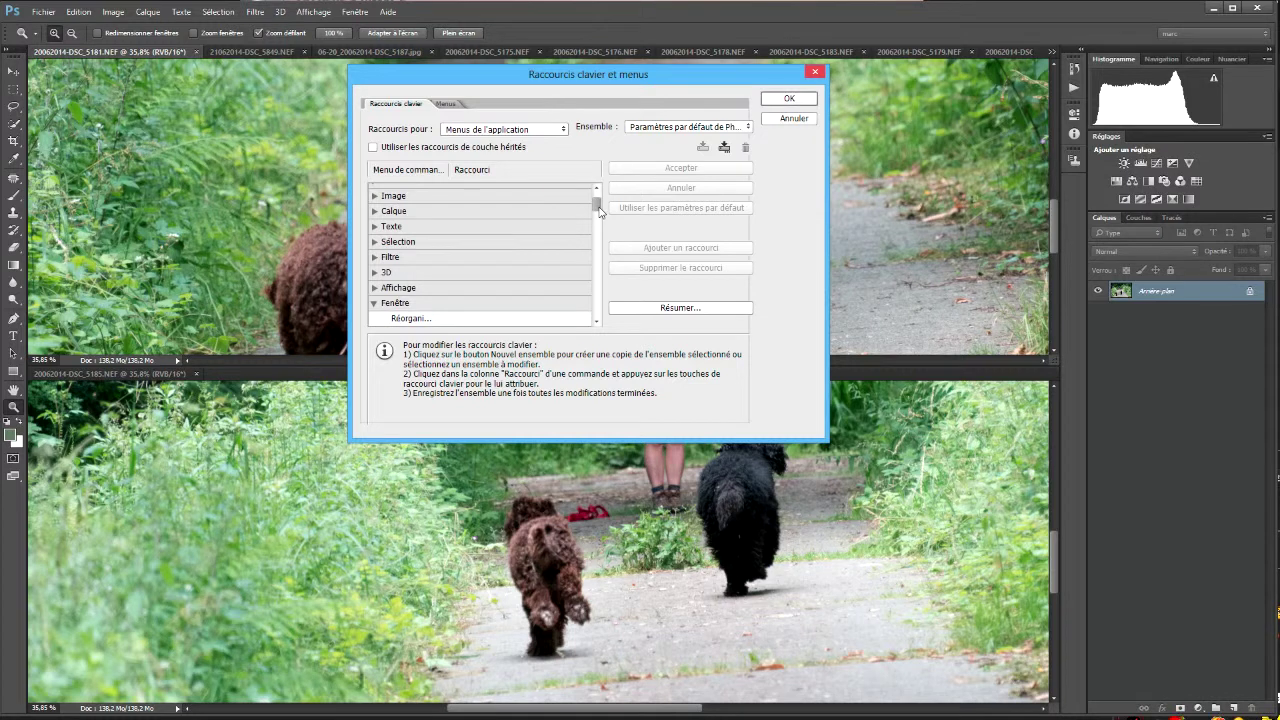
scroll(600, 225, down, 2)
click(407, 211)
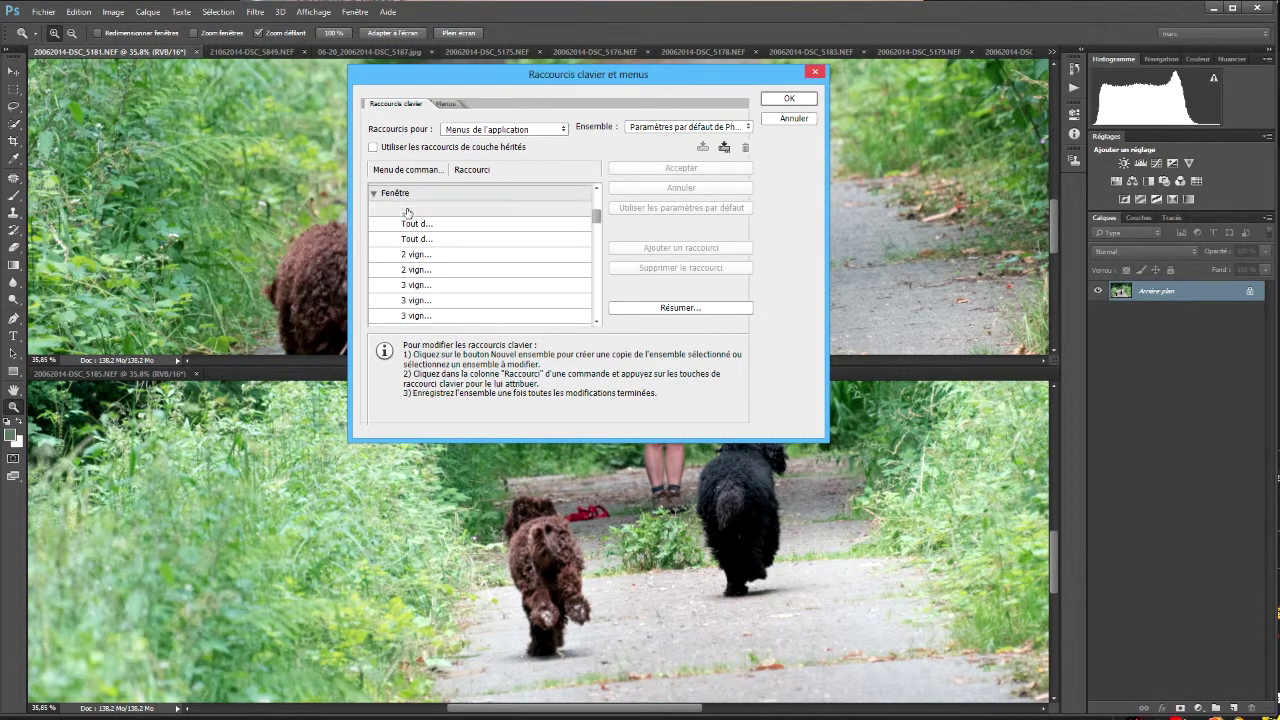
drag(596, 218, 598, 234)
Enter Alt+Ctrl+K as the shortcut for the Tout r... arrangement command
click(428, 228)
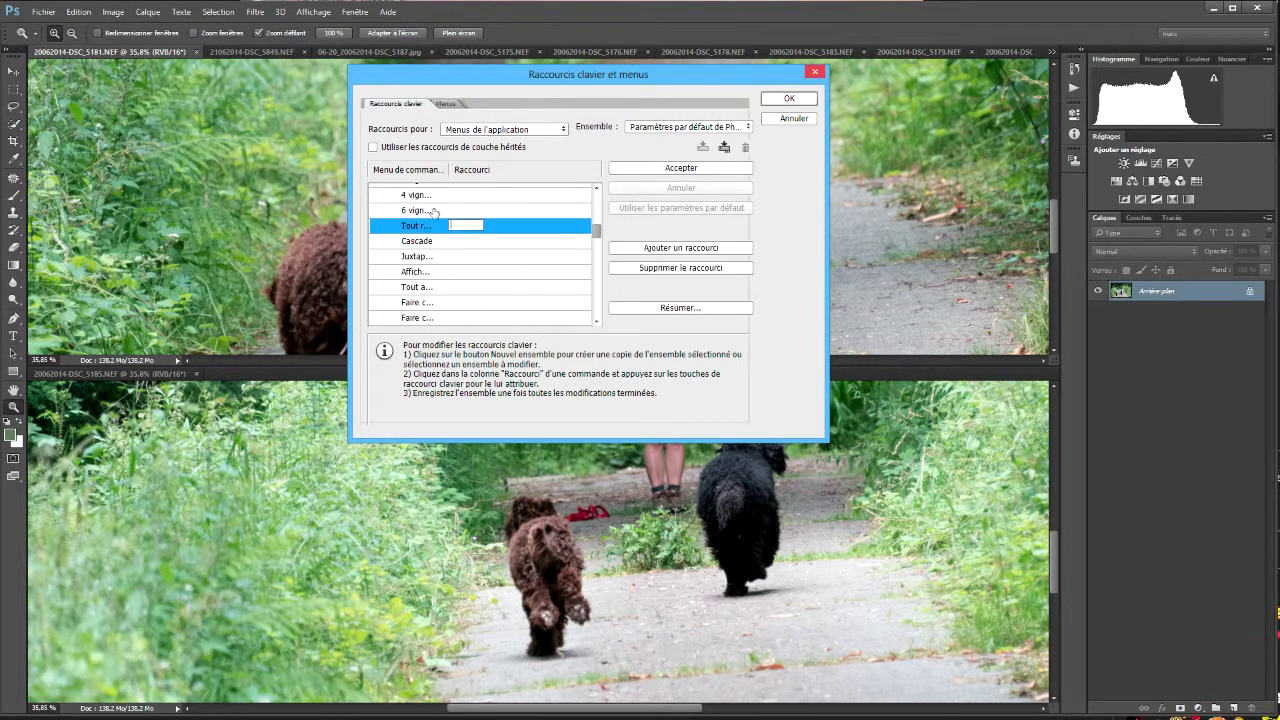
click(449, 174)
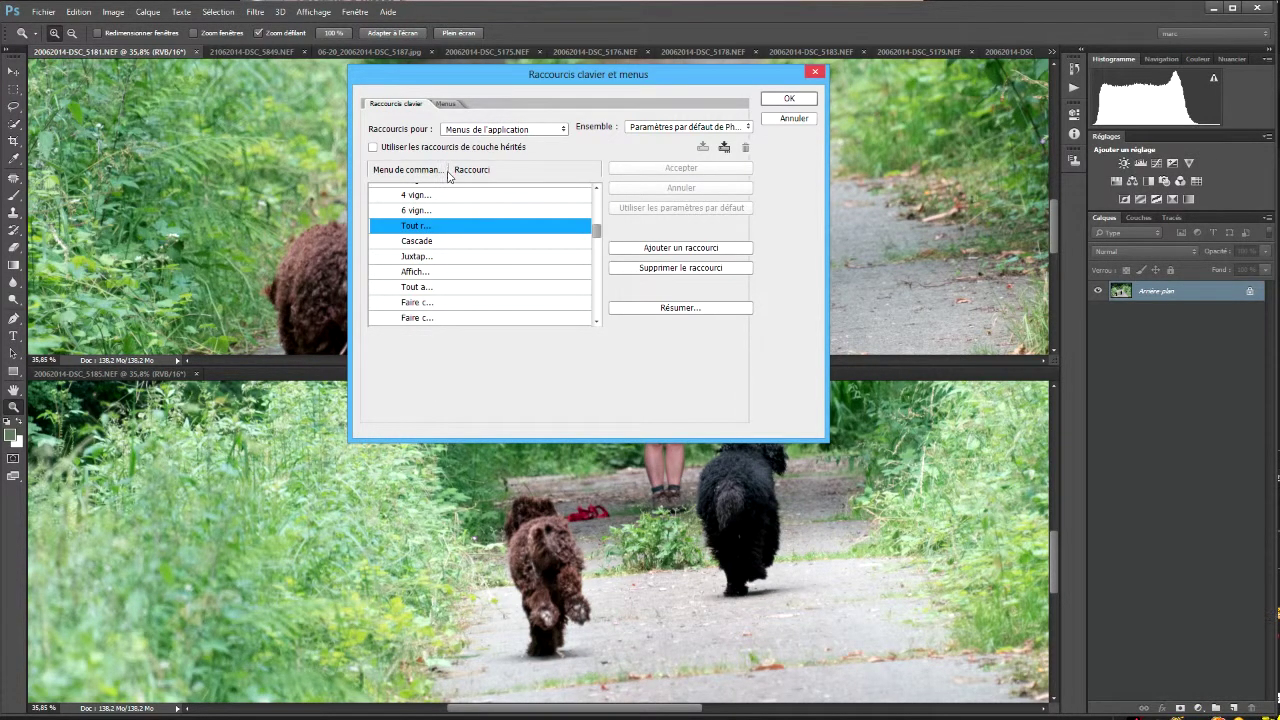
click(440, 227)
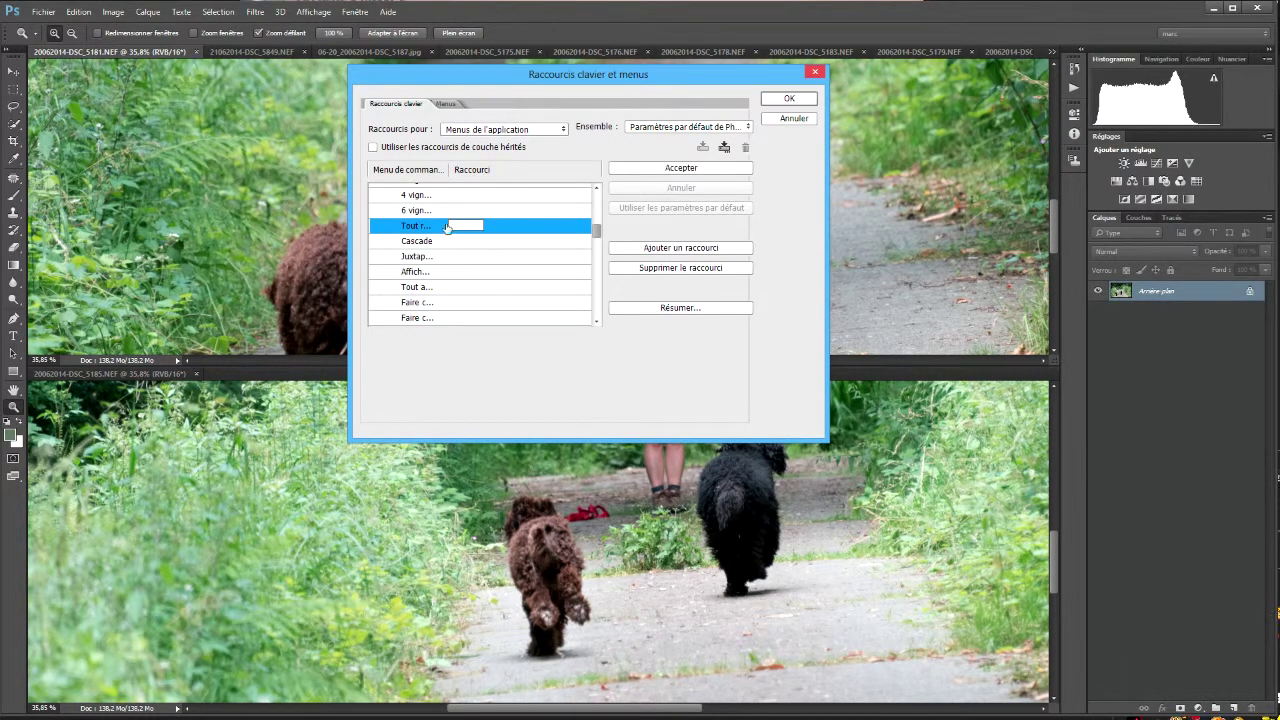
click(450, 172)
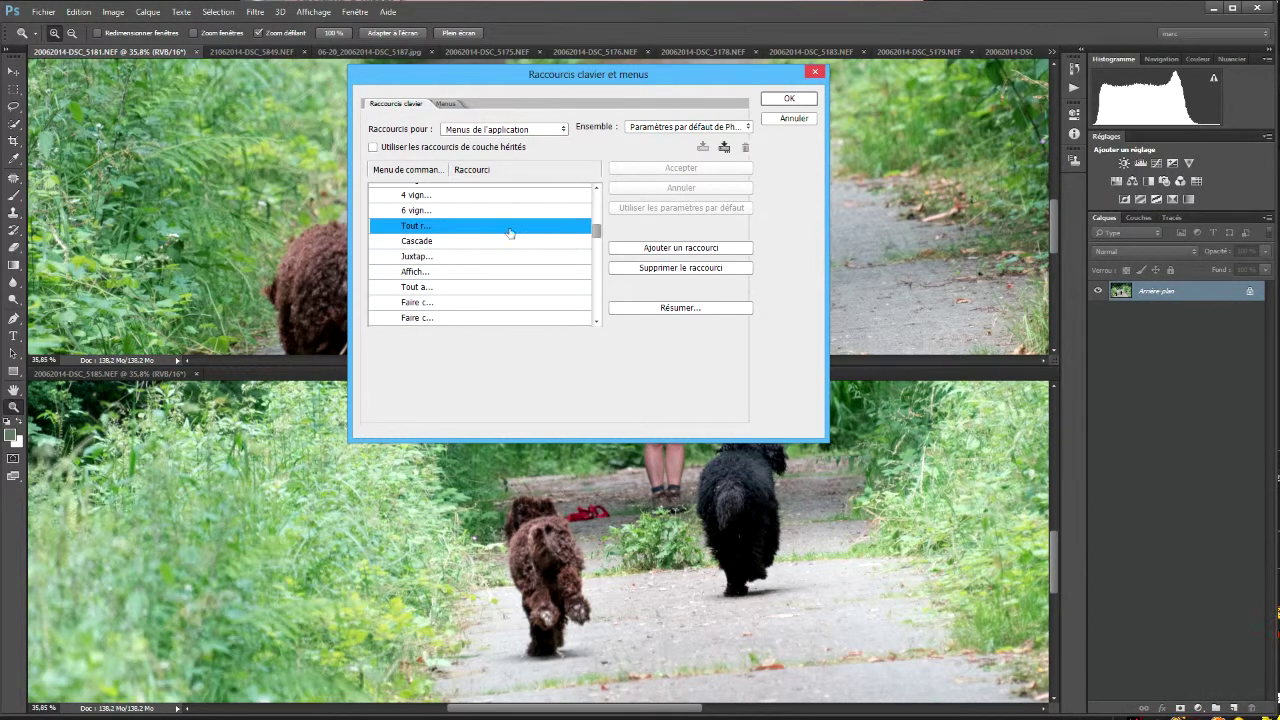
click(455, 228)
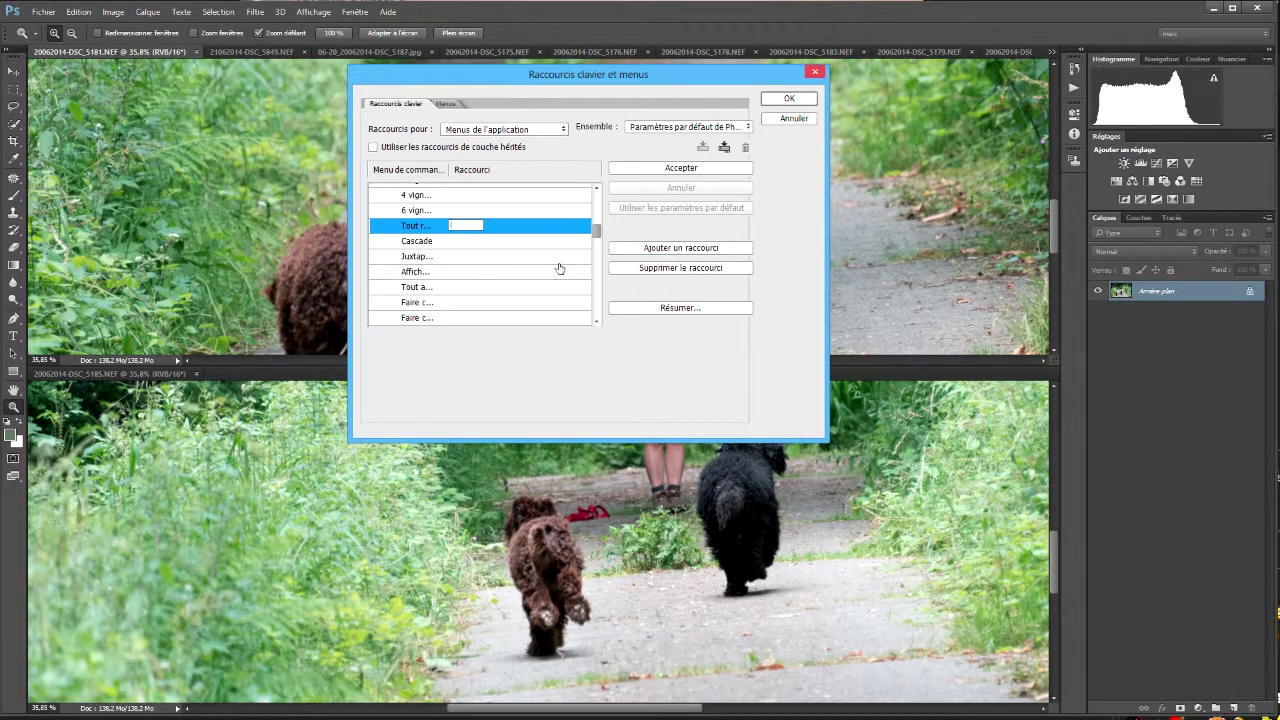
key(alt)
key(alt+ctrl+k)
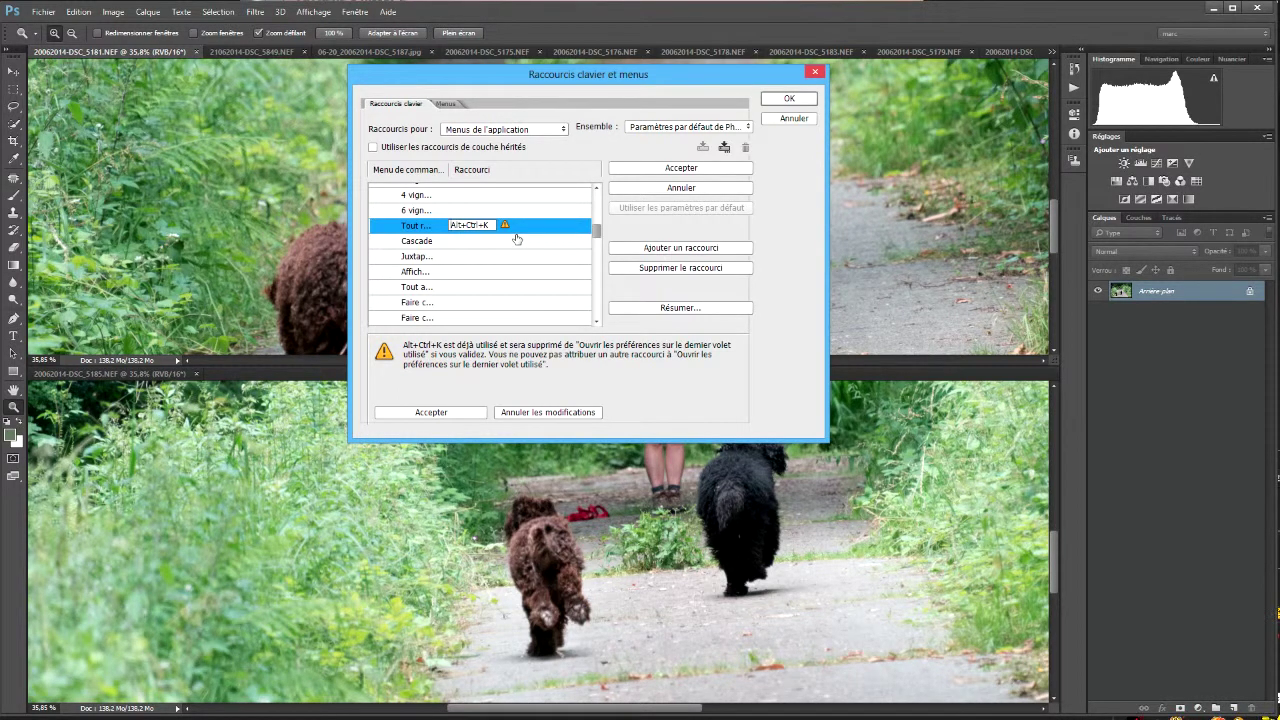
Try Alt+Maj+Ctrl+K and Alt+Maj+Ctrl+L as the arrangement command's shortcut
key(alt)
key(ctrl+alt+shift+k)
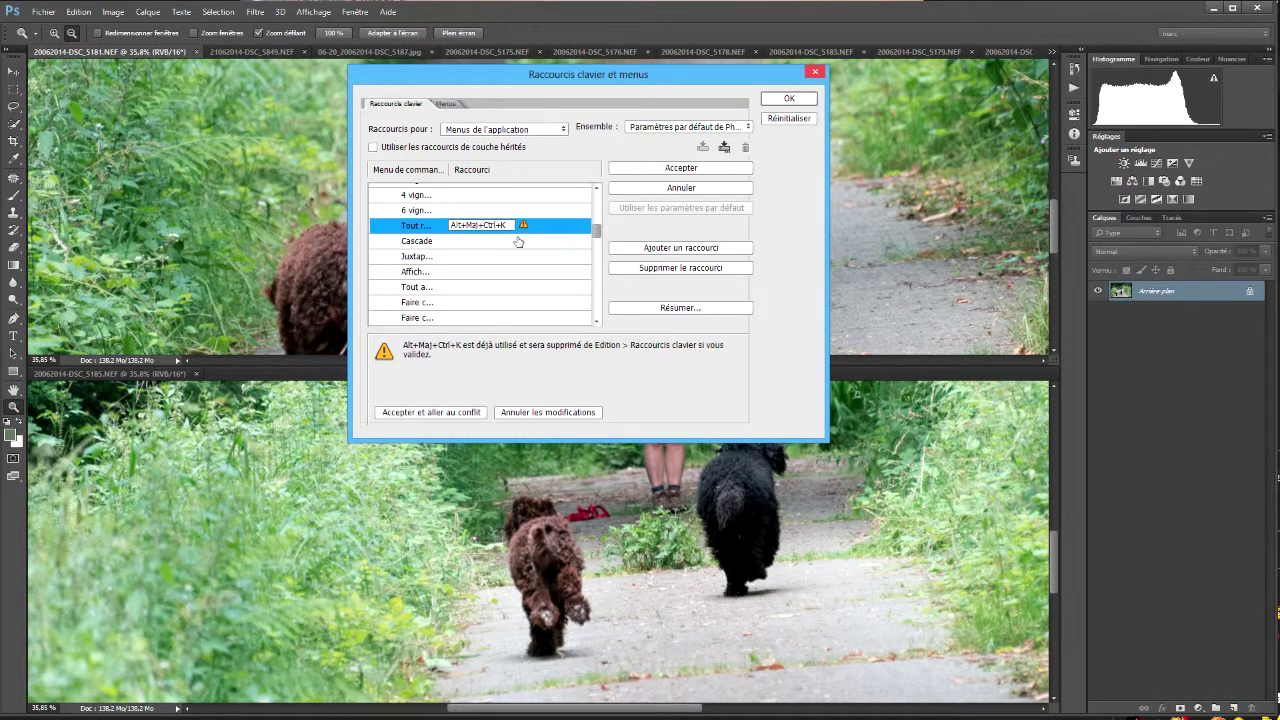
key(alt)
key(ctrl+alt+shift+l)
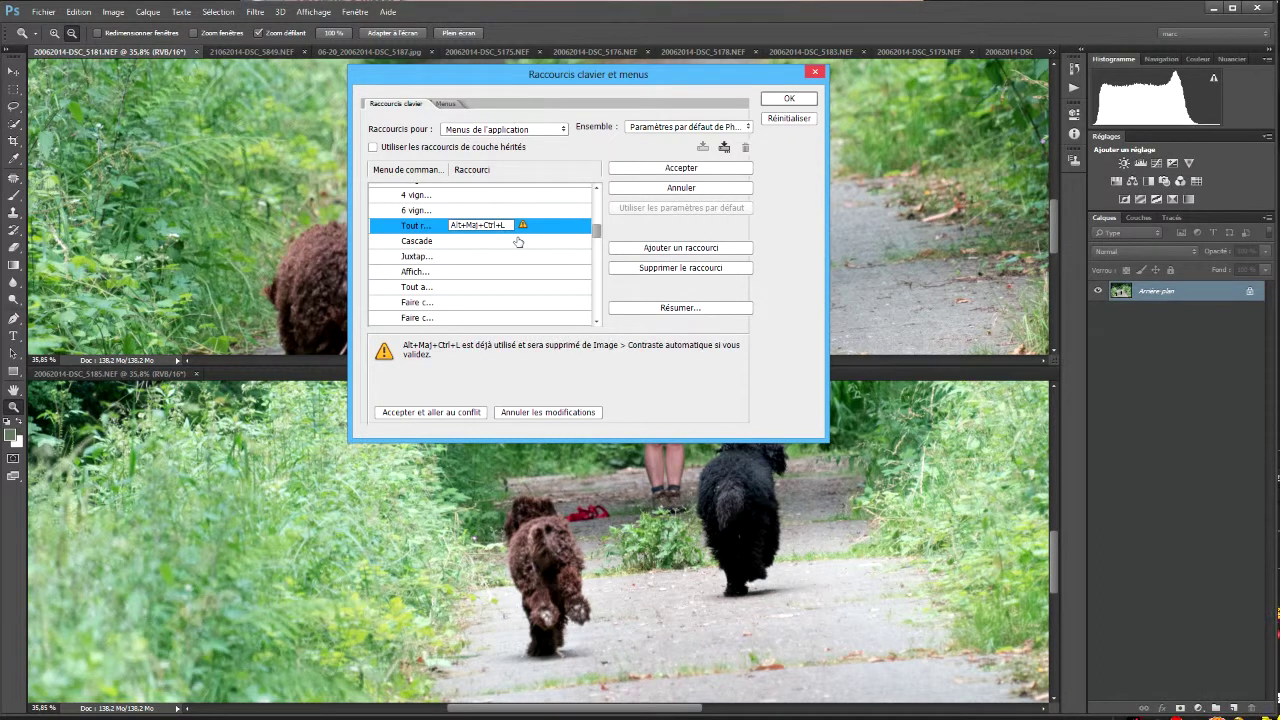
key(alt+l)
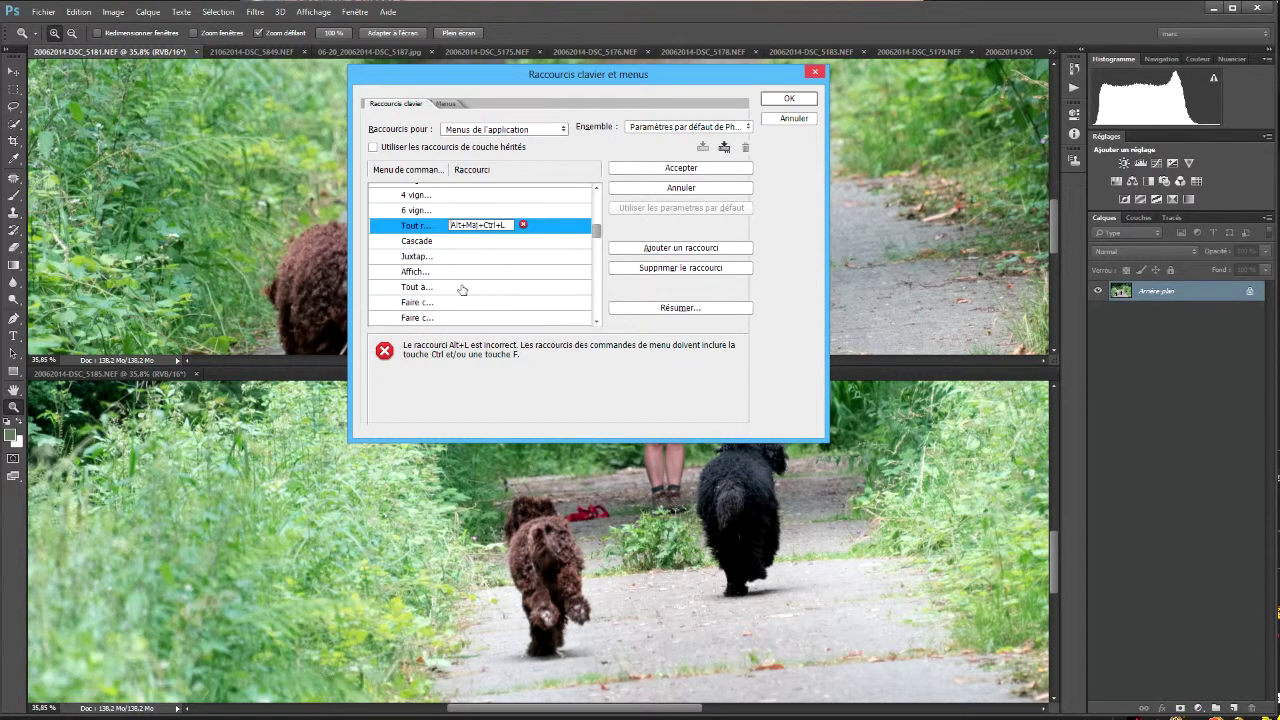
Test Maj+Ctrl+L and Ctrl+L, then settle on Alt+Maj+Ctrl+L
key(ctrl+shift+l)
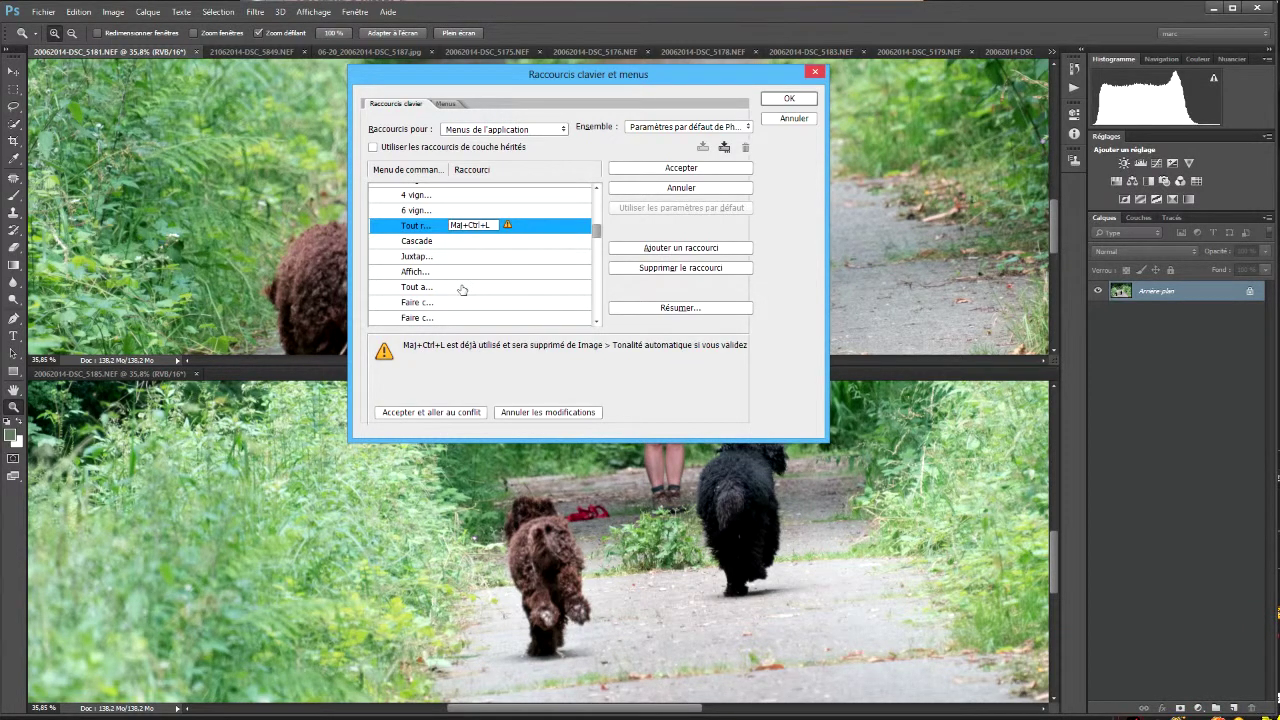
key(shift+l)
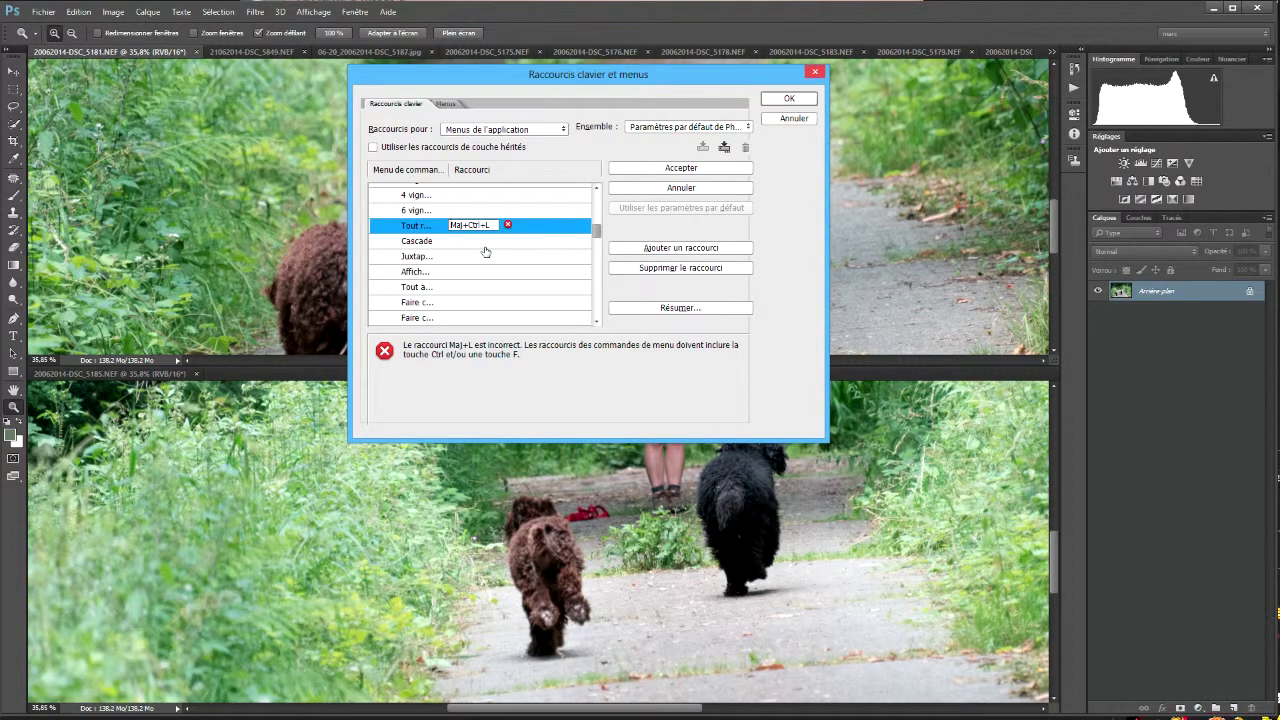
key(ctrl+l)
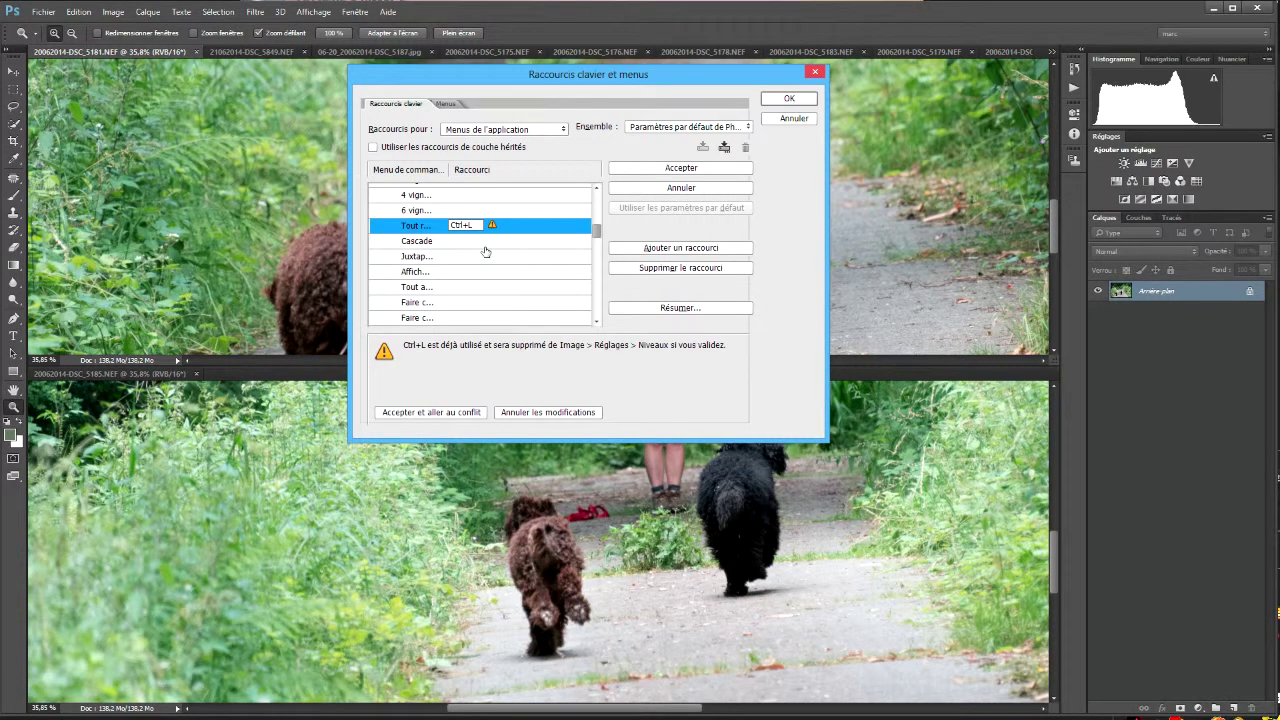
key(ctrl+shift+l)
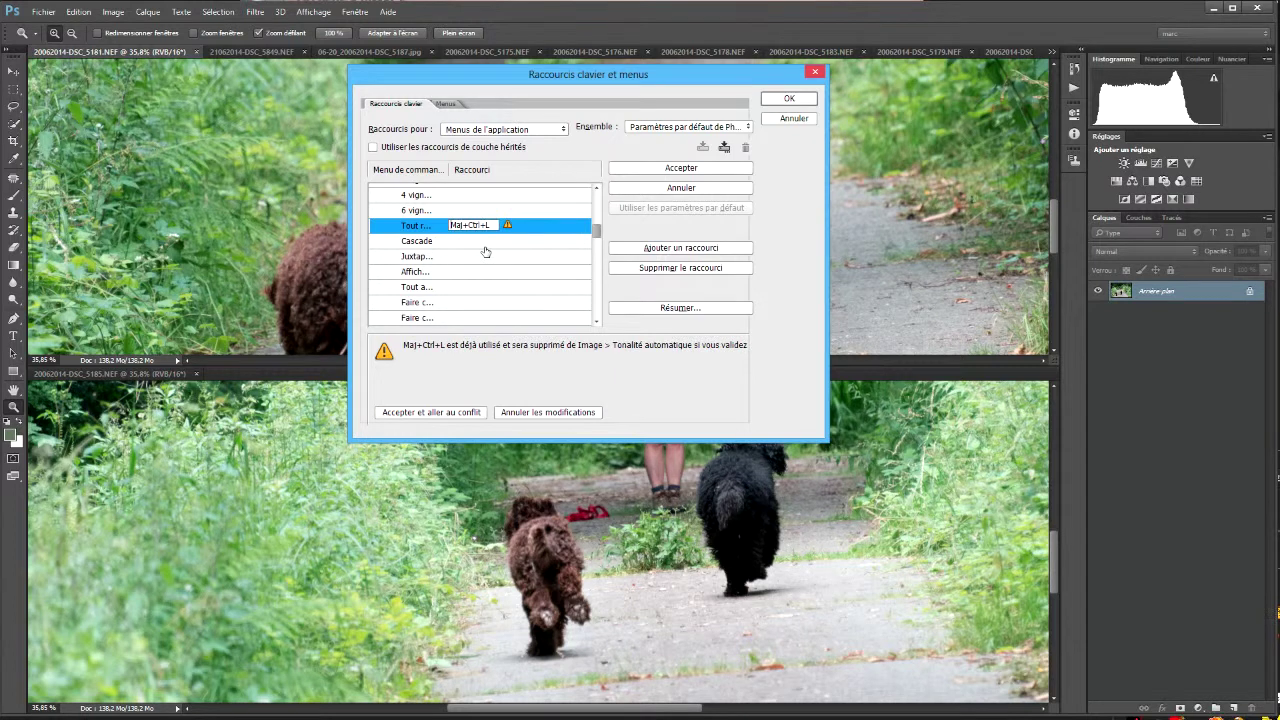
key(alt)
key(ctrl+alt+shift+l)
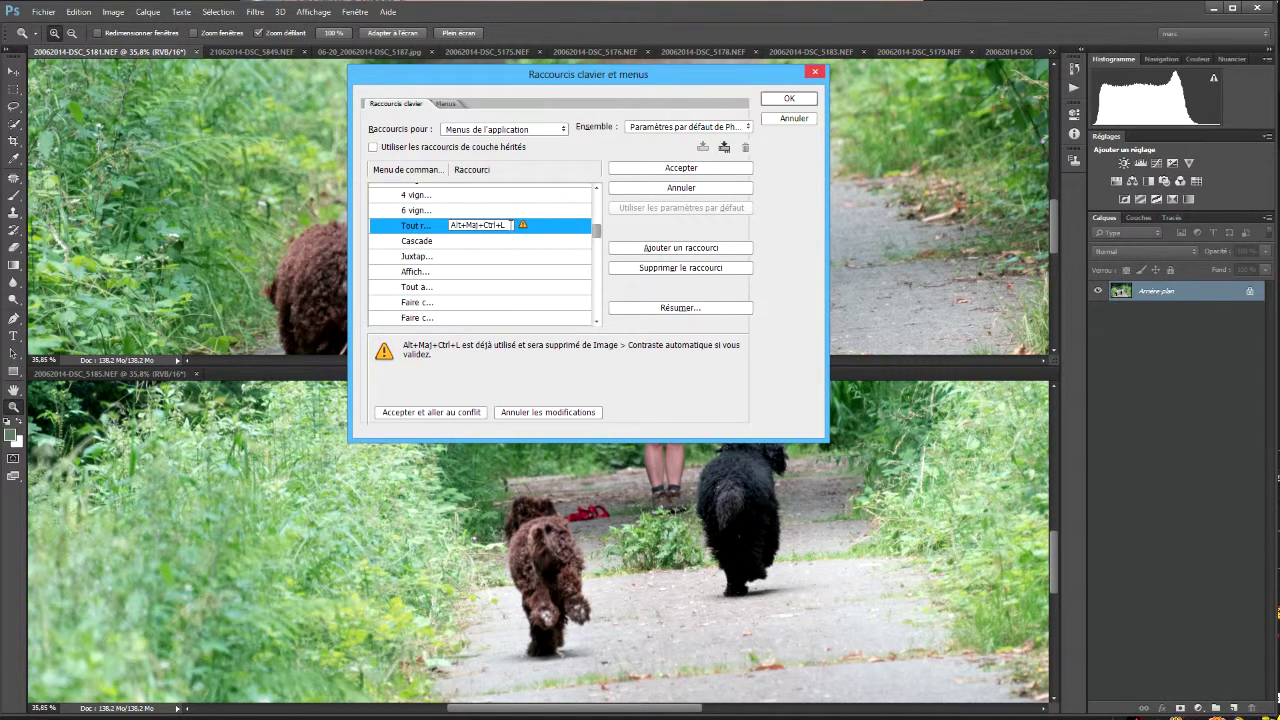
Remove the Alt+Maj+Ctrl+L shortcut from the arrangement command, leaving its field blank
click(595, 233)
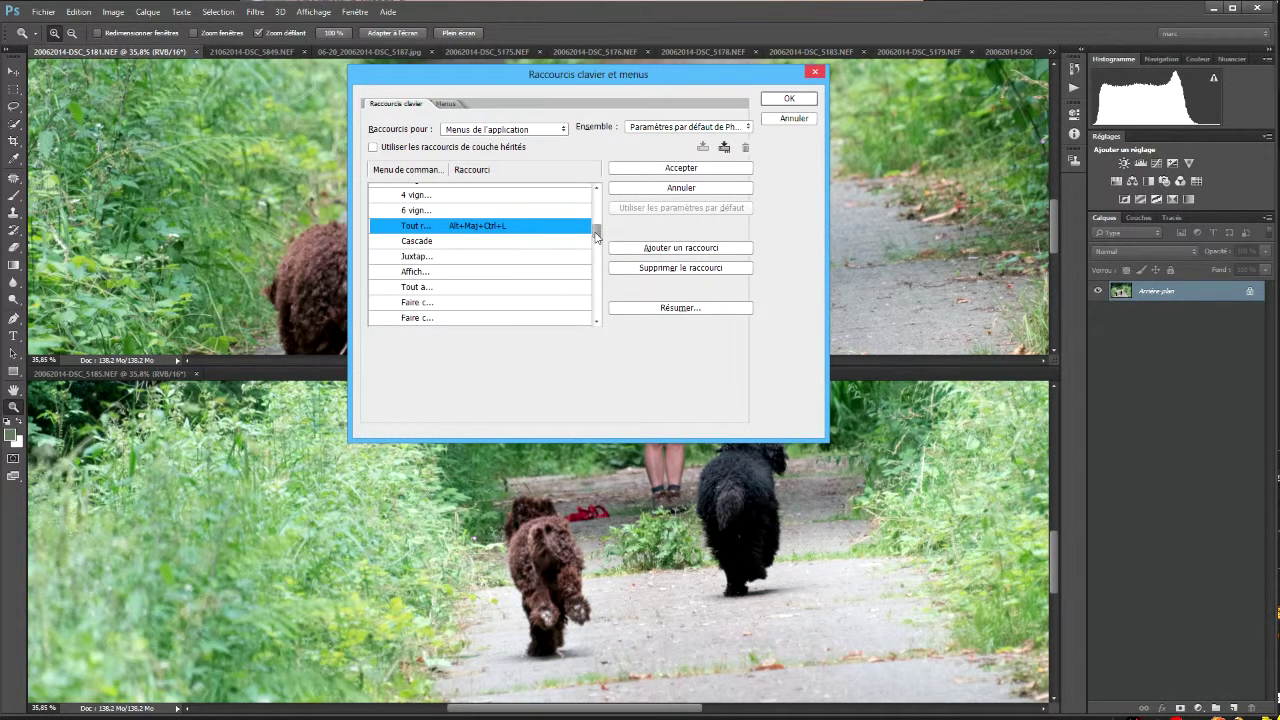
click(500, 226)
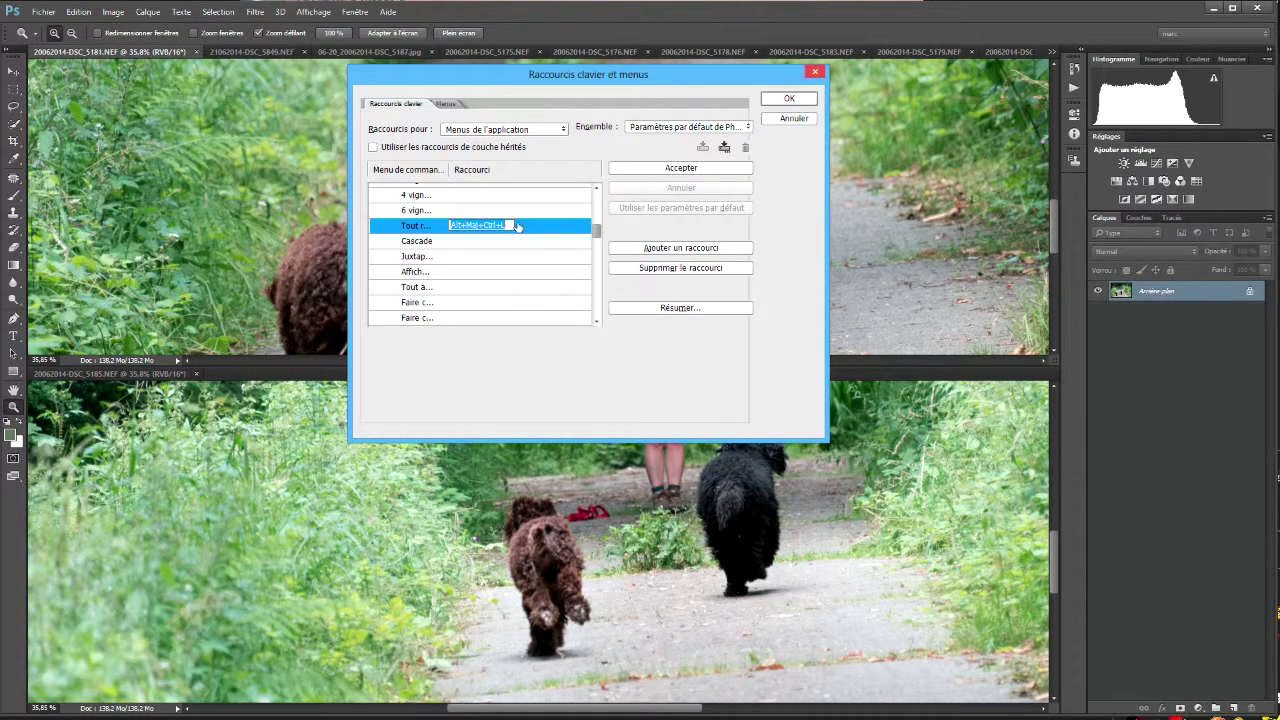
drag(512, 226, 453, 235)
key(BackSpace)
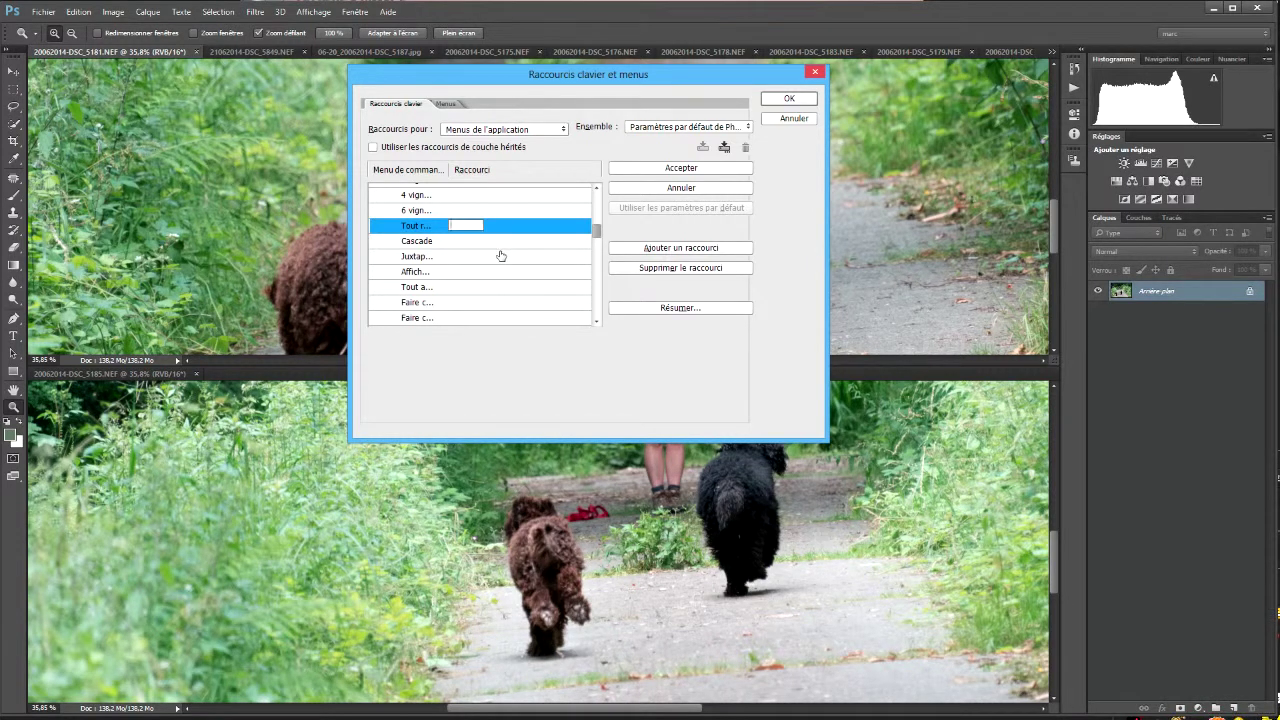
Try Alt+Ctrl+F5, Ctrl+F5 and Maj+Ctrl+F5 as the arrangement command's shortcut
key(alt)
key(alt+ctrl+F5)
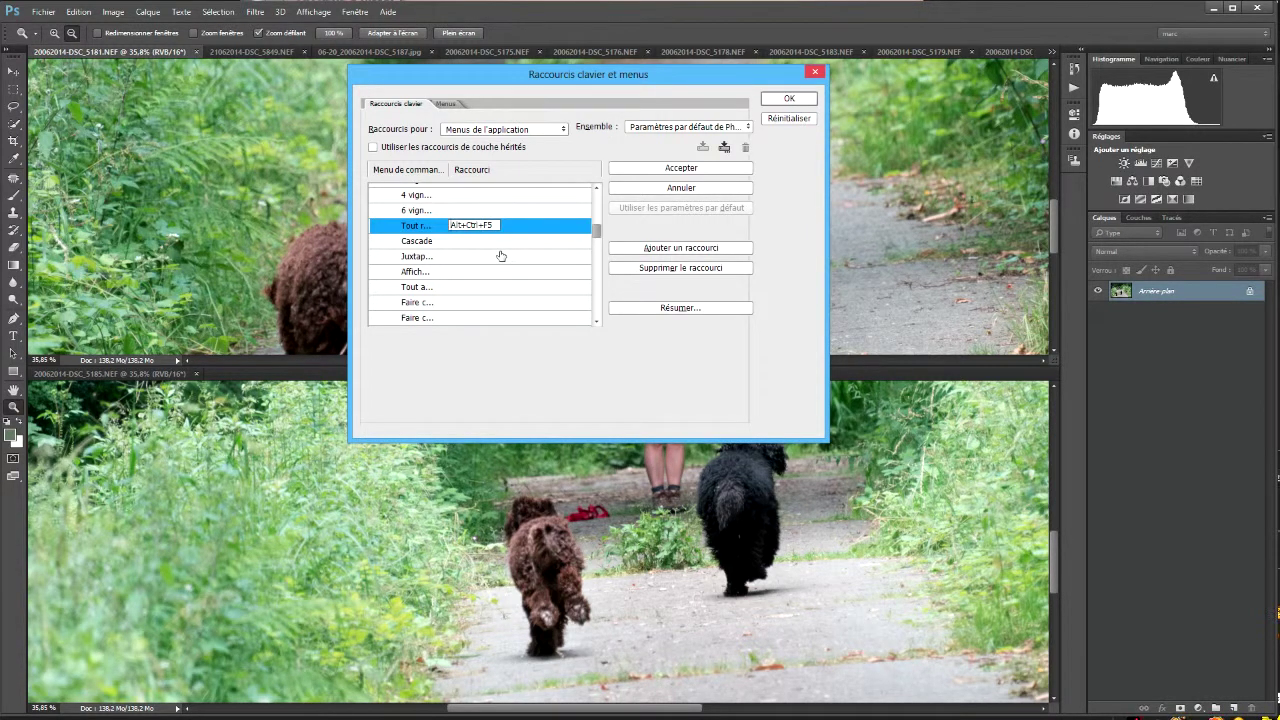
key(BackSpace)
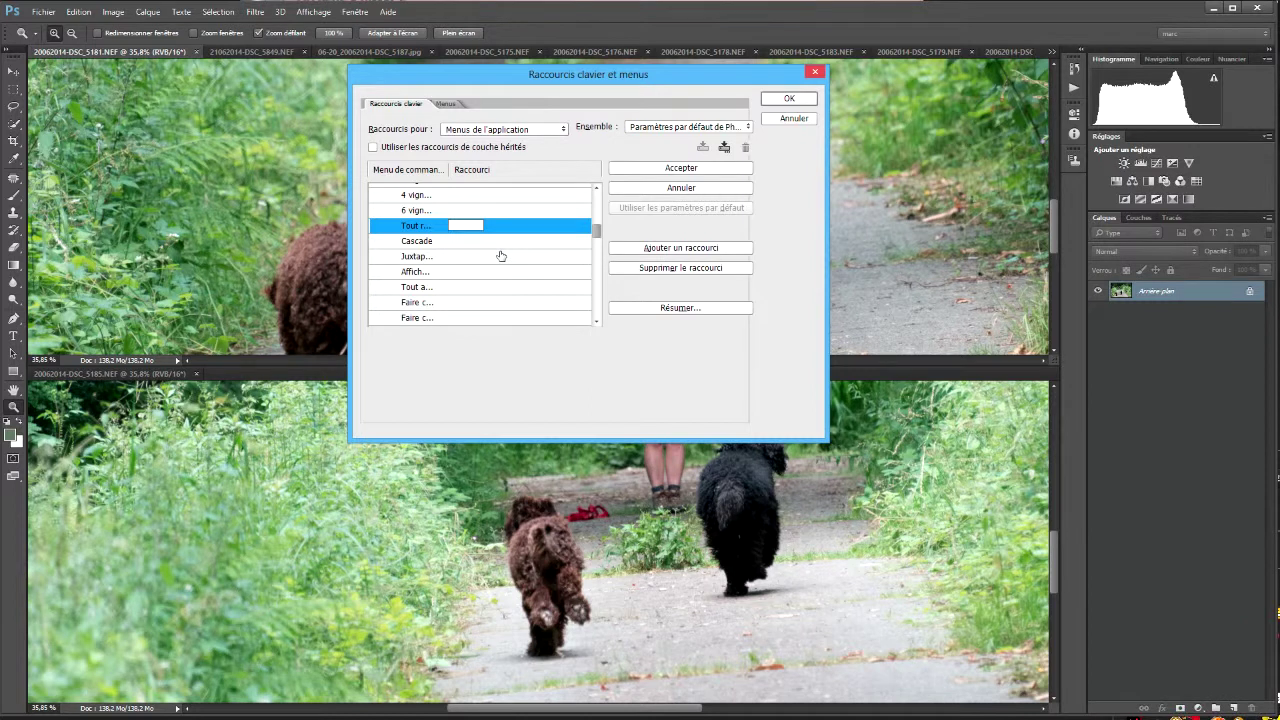
key(ctrl+F5)
key(alt)
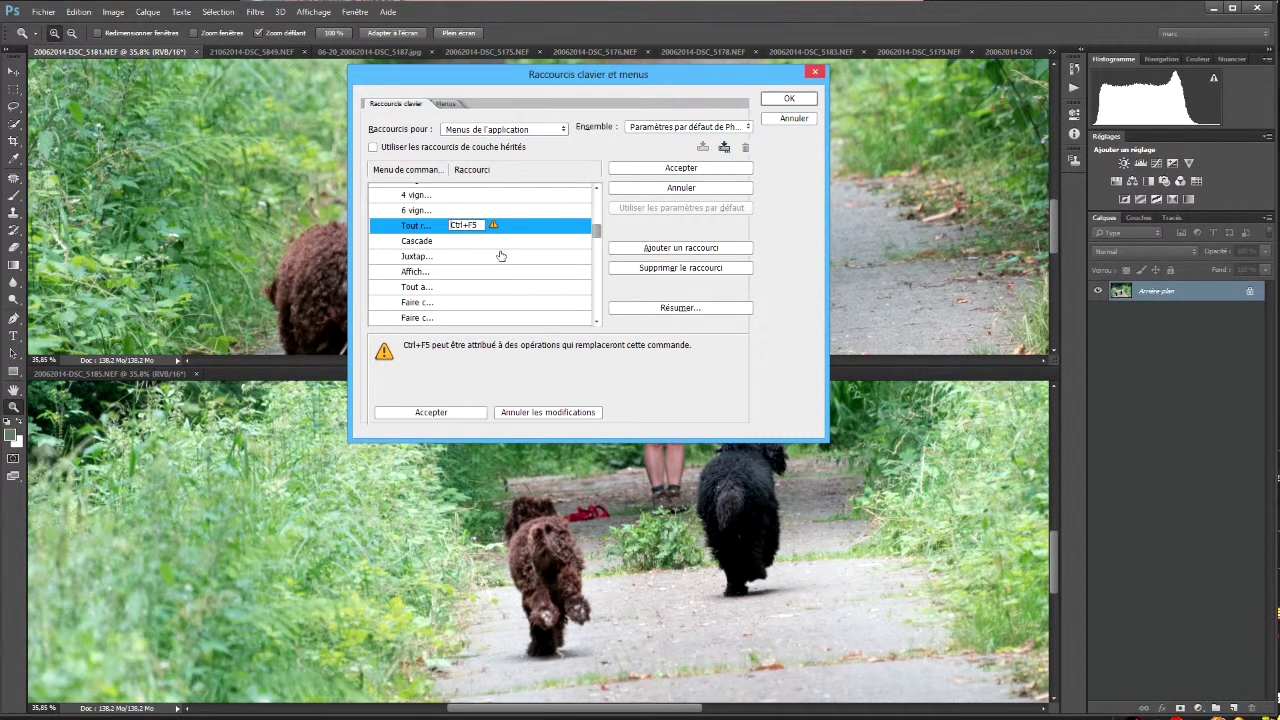
key(ctrl+shift+F5)
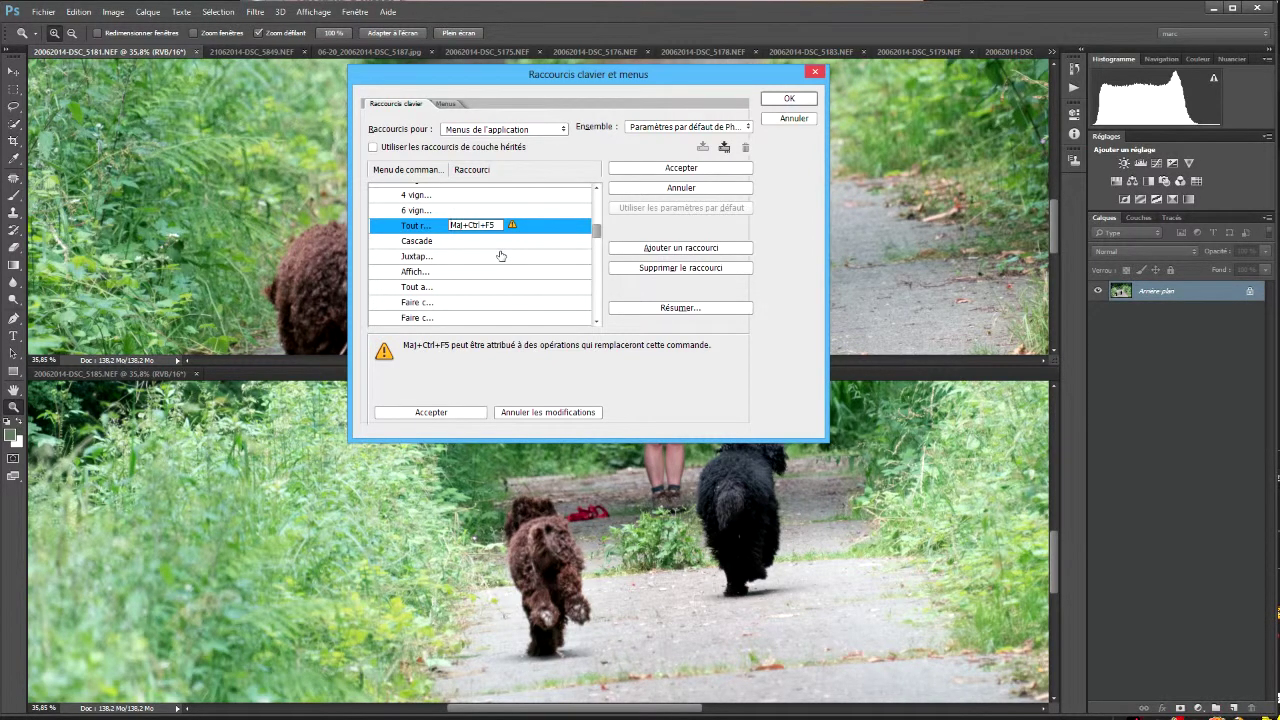
Assign Alt+Ctrl+F5 to the arrangement command and close the Raccourcis clavier et menus dialog
key(alt)
key(ctrl+alt+F5)
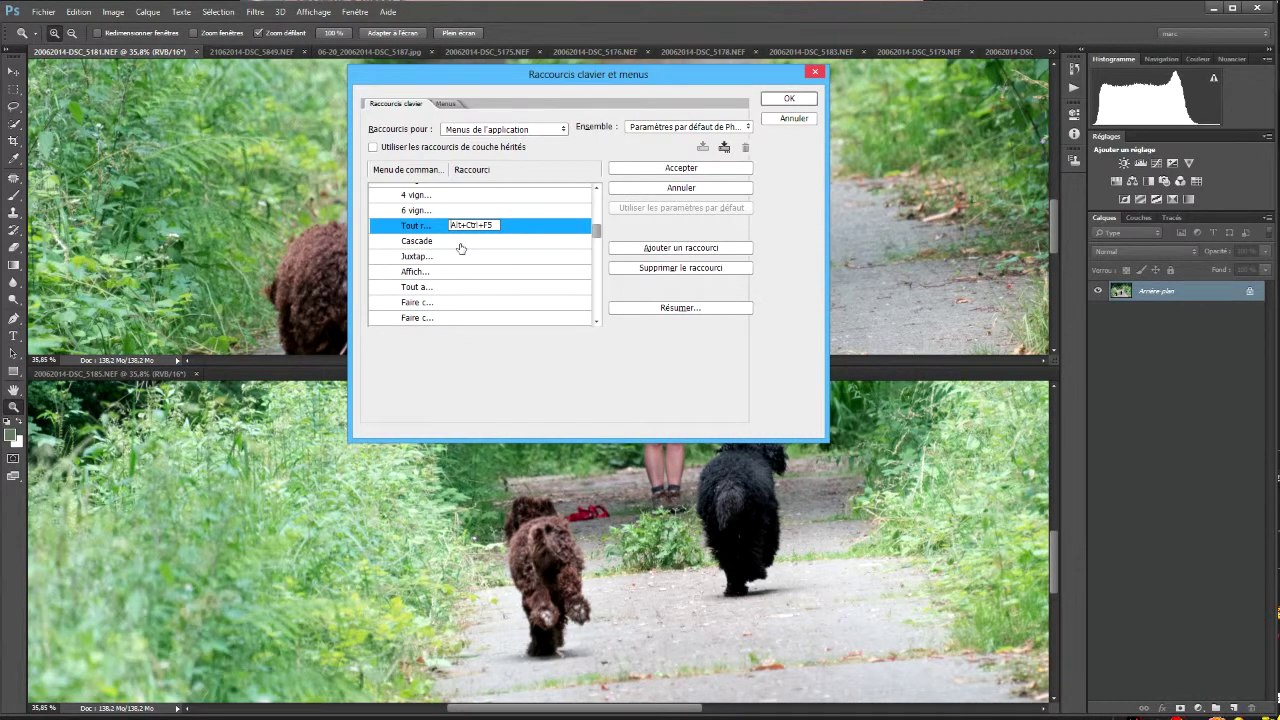
click(700, 168)
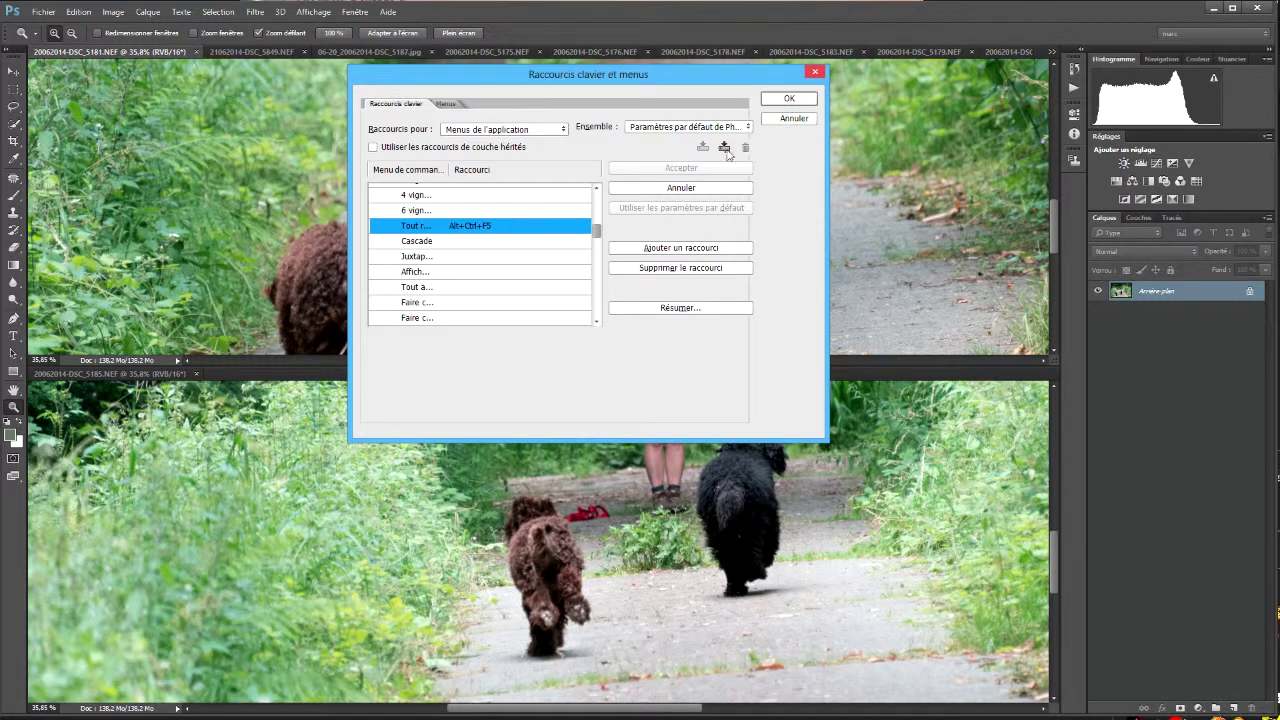
click(792, 120)
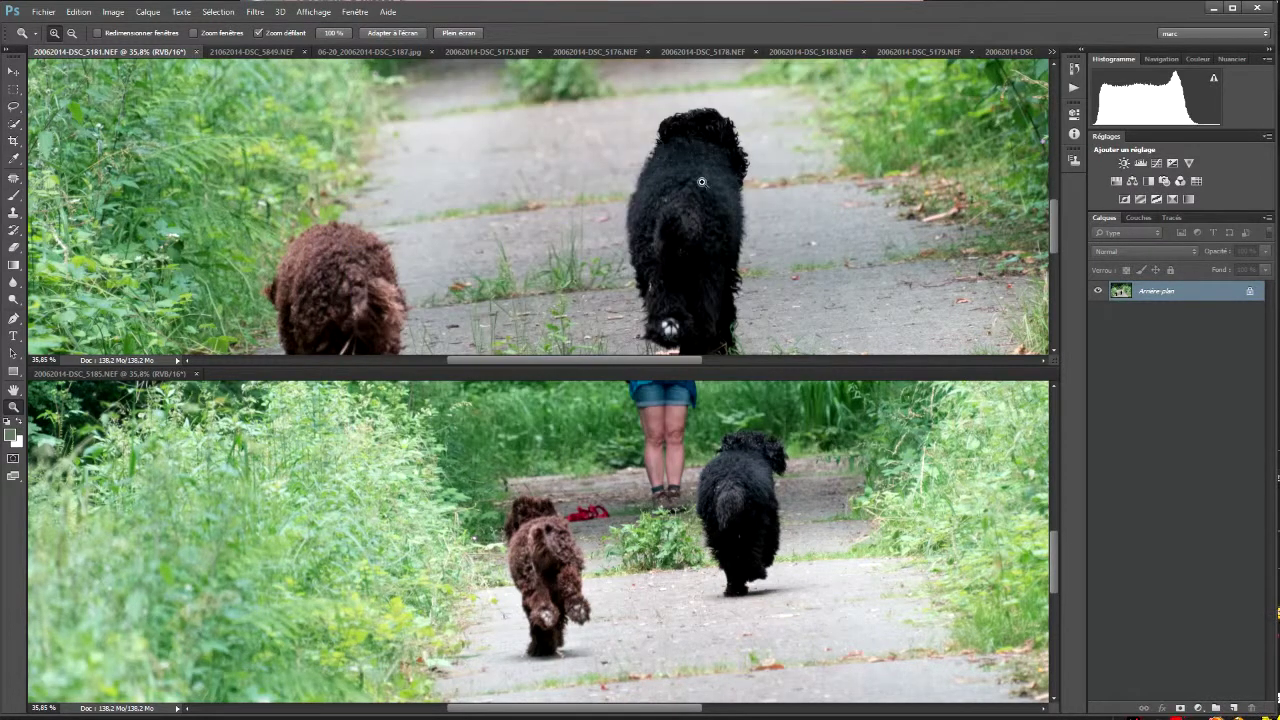